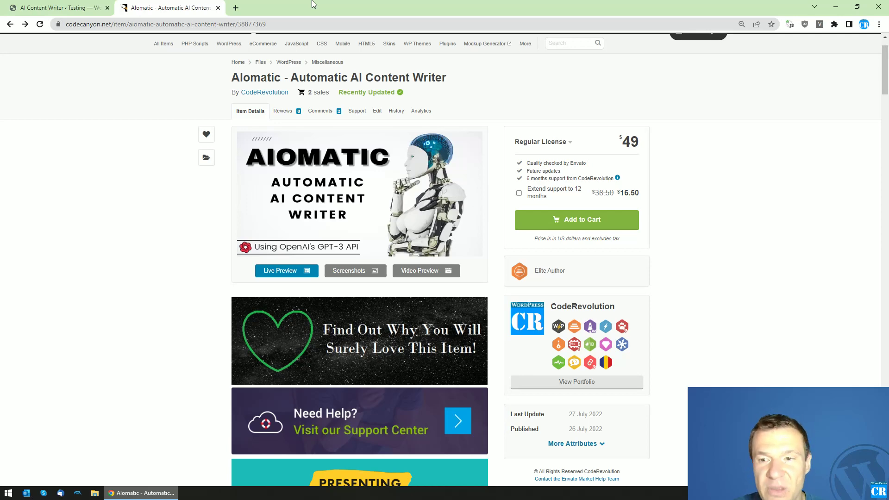
Switch from the CodeCanyon Aiomatic page back to the WordPress AI Content Writer rules page
{"action": "left_click", "coordinate": [60, 7]}
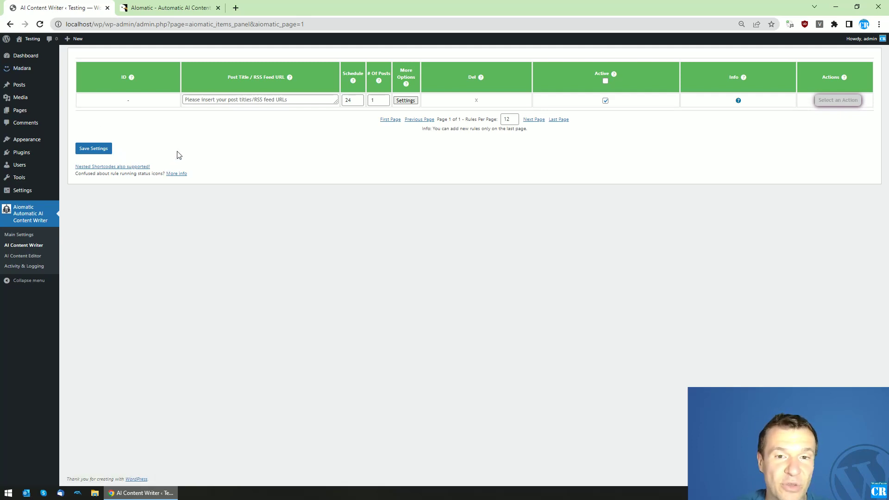
Open the new rule's Advanced Settings and place the cursor in the %%post_title%% seed command field
{"action": "left_click", "coordinate": [405, 100]}
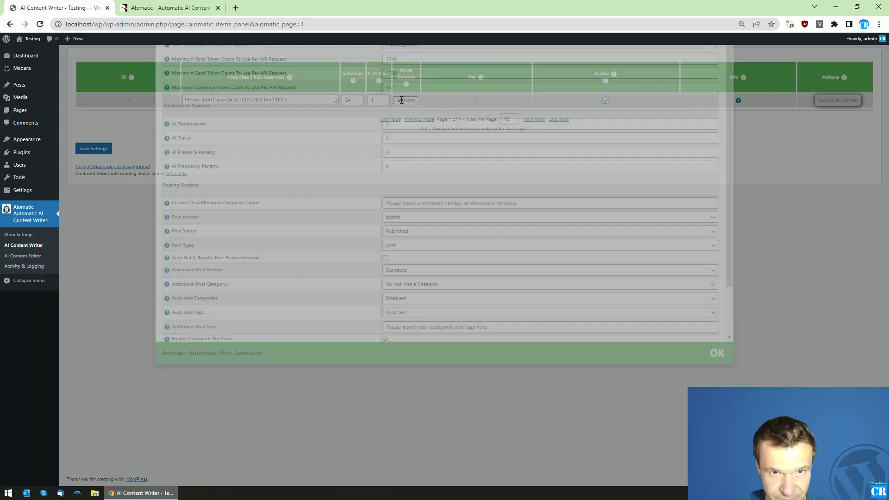
{"action": "left_click_drag", "start_coordinate": [178, 113], "coordinate": [250, 113]}
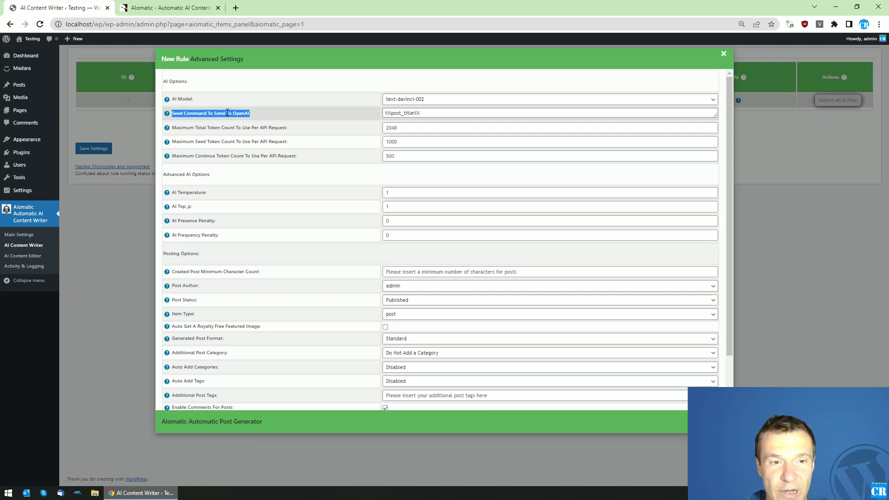
{"action": "left_click", "coordinate": [152, 115]}
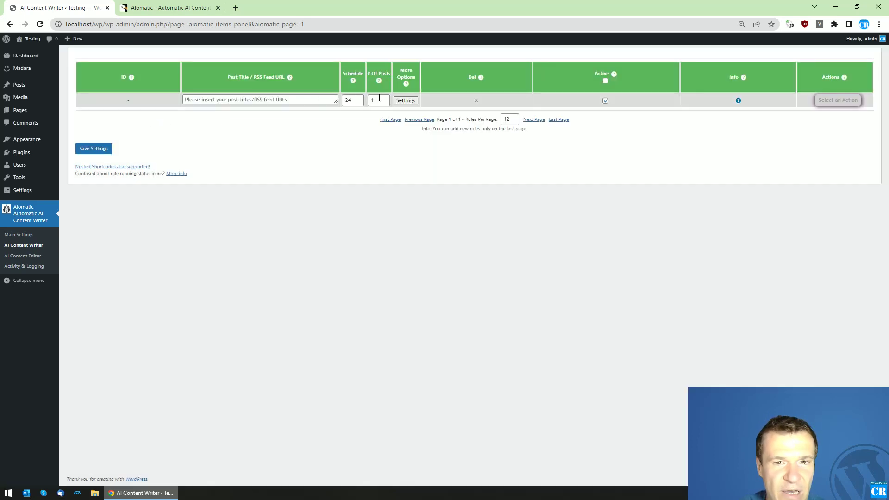
{"action": "left_click", "coordinate": [406, 100]}
{"action": "left_click_drag", "start_coordinate": [232, 113], "coordinate": [138, 123]}
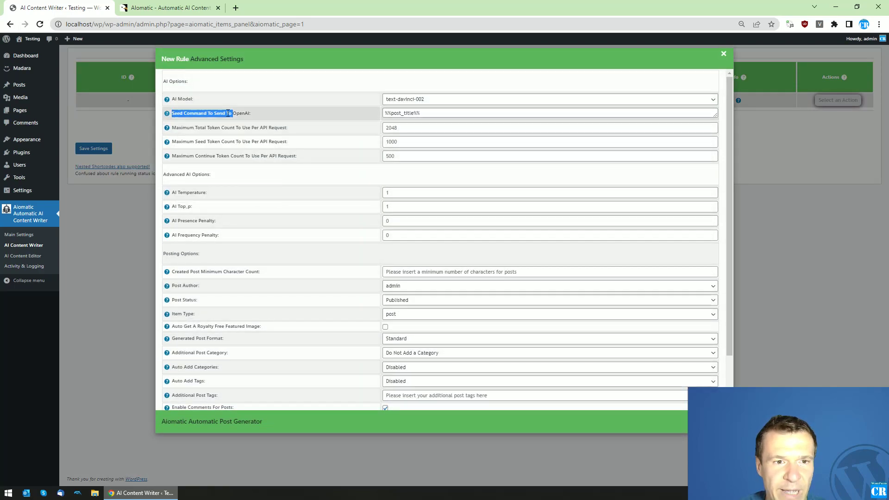
{"action": "left_click", "coordinate": [154, 123]}
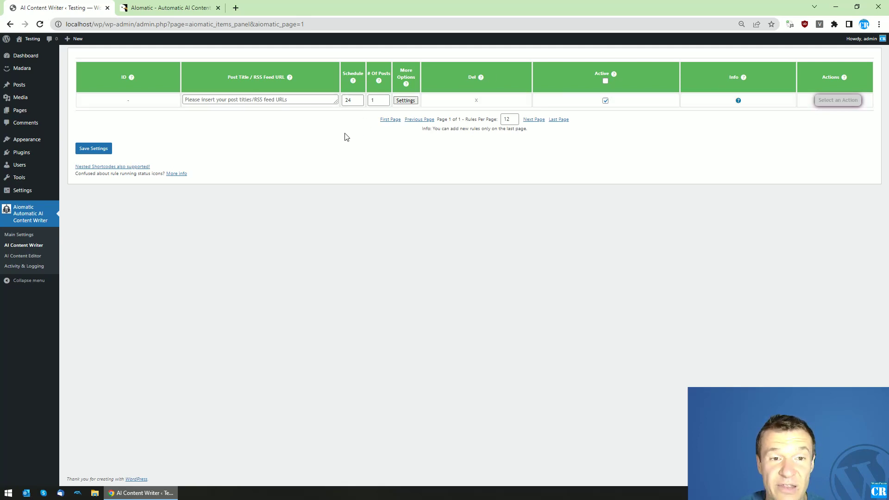
{"action": "left_click", "coordinate": [232, 100]}
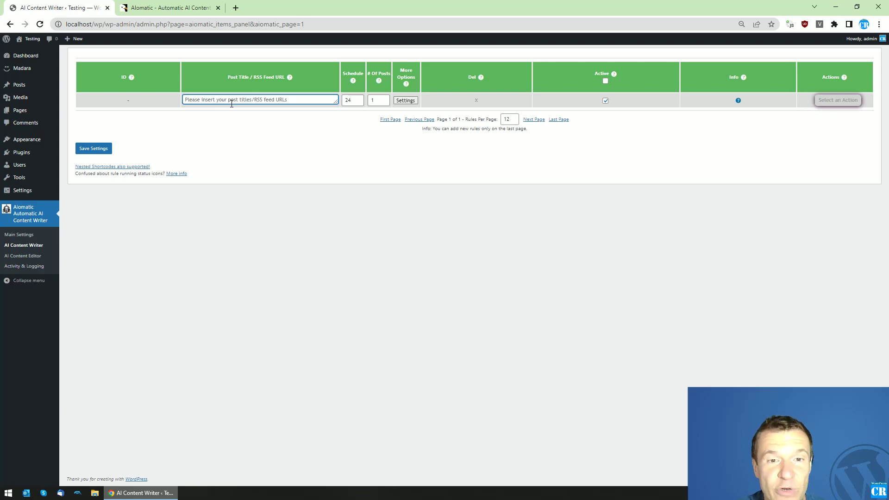
{"action": "left_click", "coordinate": [406, 100]}
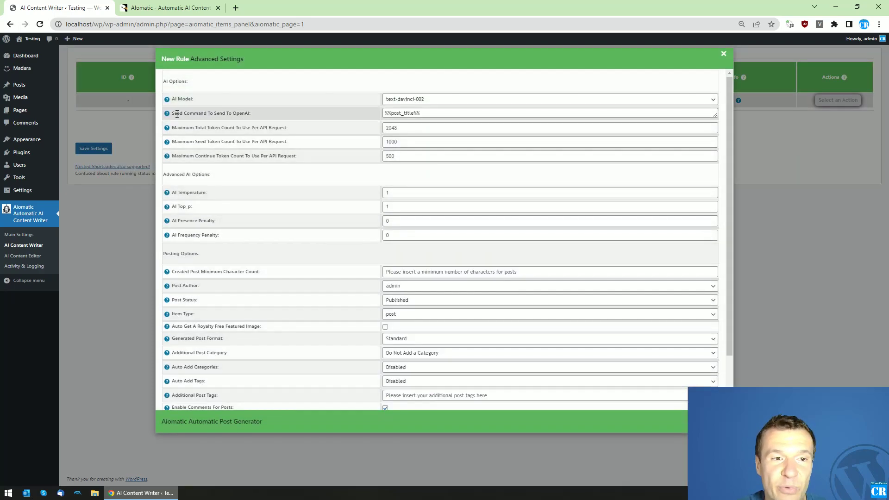
{"action": "left_click_drag", "start_coordinate": [171, 113], "coordinate": [251, 113]}
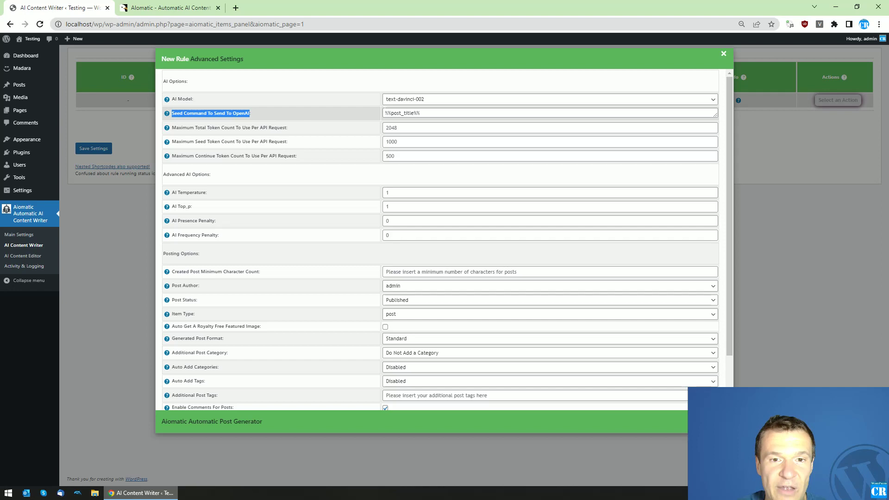
{"action": "left_click", "coordinate": [384, 111]}
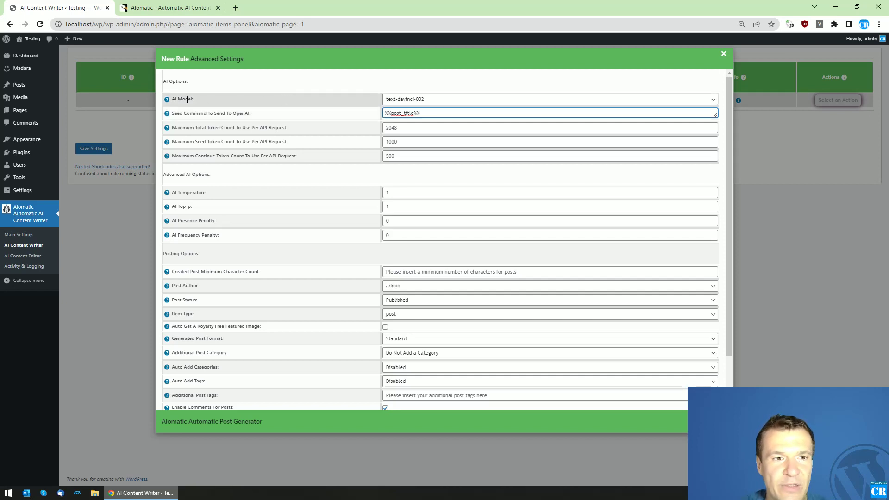
Review the AI Model list, keep text-davinci-002, and close the Advanced Settings dialog
{"action": "left_click_drag", "start_coordinate": [173, 100], "coordinate": [194, 101]}
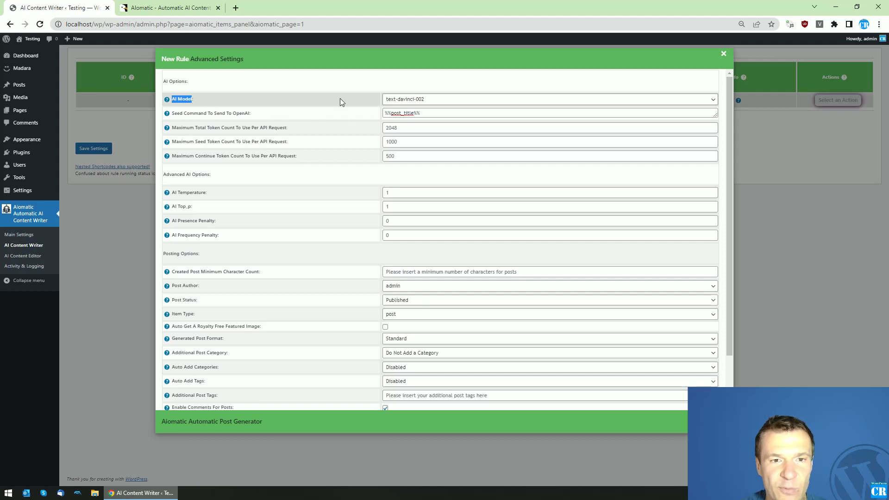
{"action": "left_click", "coordinate": [404, 99]}
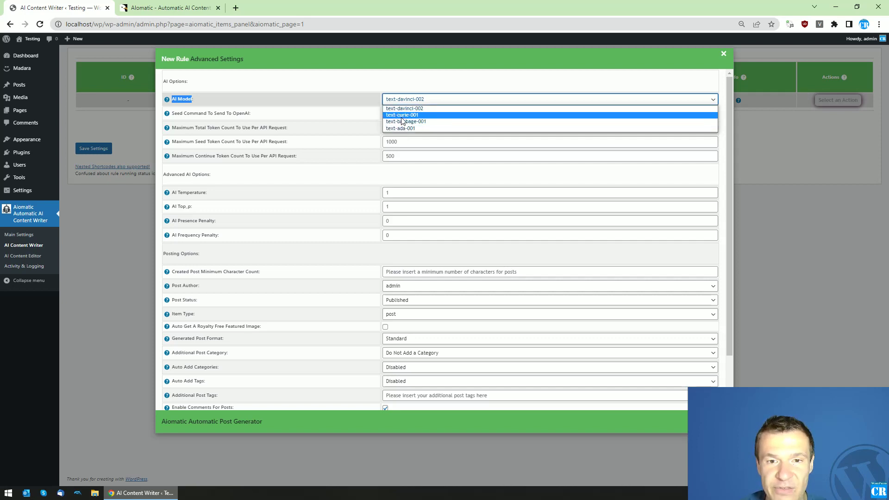
{"action": "left_click", "coordinate": [308, 98]}
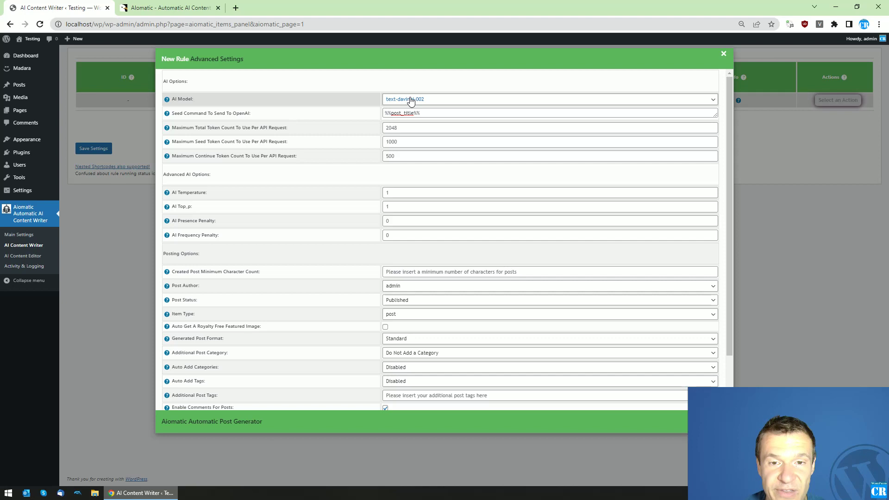
{"action": "left_click", "coordinate": [144, 115]}
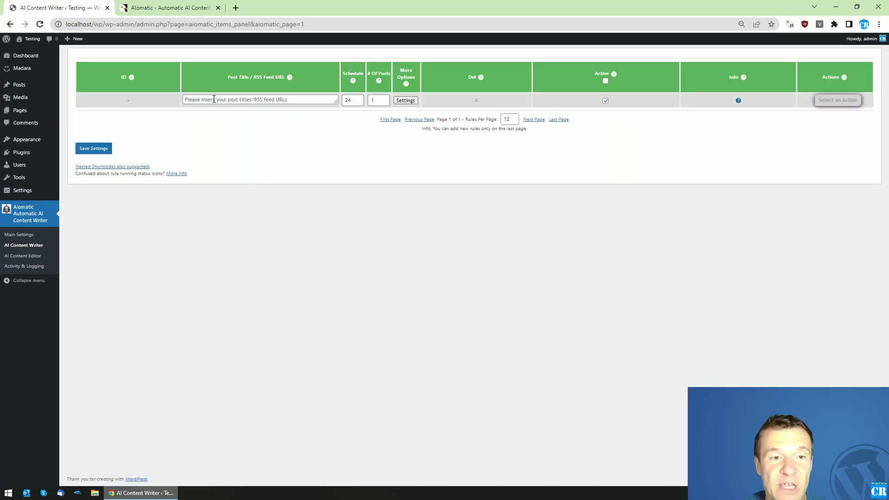
Change the seed command to 'Write an article about: "%%post_title%%"' and close the settings
{"action": "left_click", "coordinate": [405, 102]}
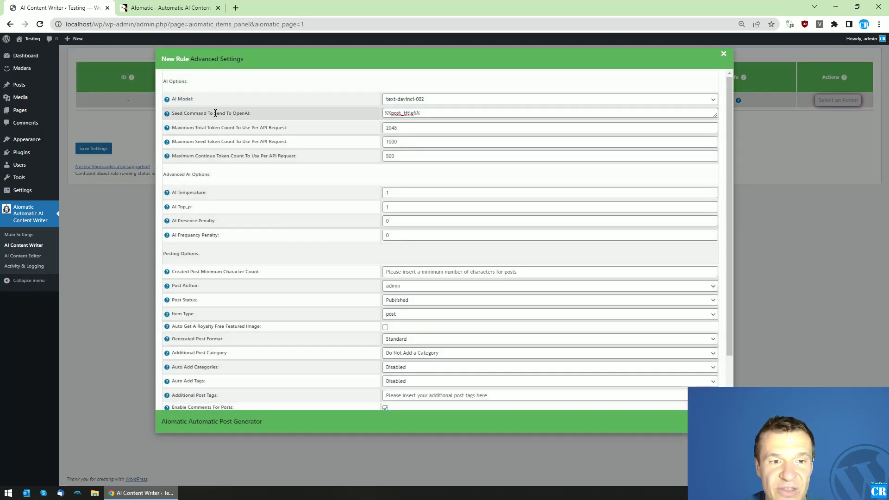
{"action": "left_click", "coordinate": [383, 115]}
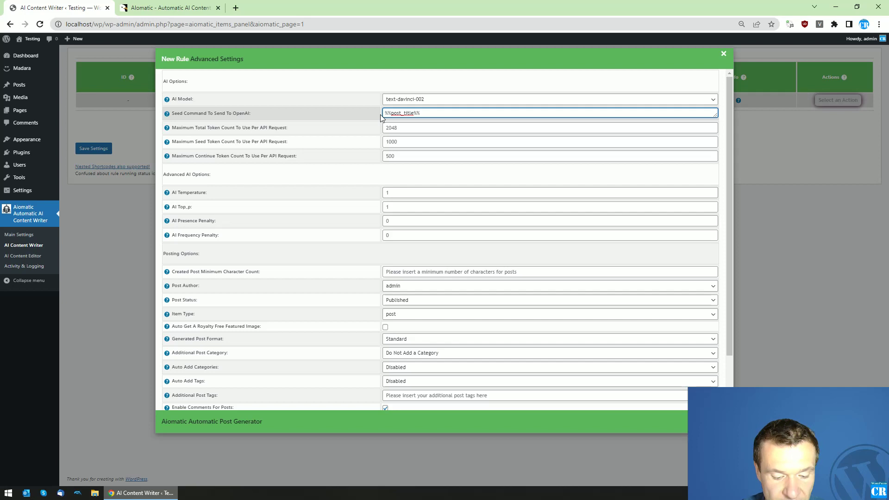
{"action": "type", "text": "Write an ar"}
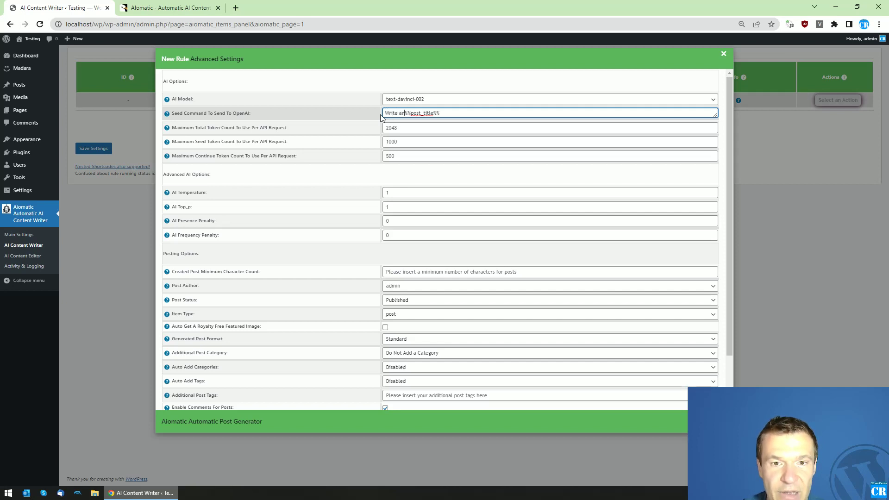
{"action": "type", "text": "ticle about"}
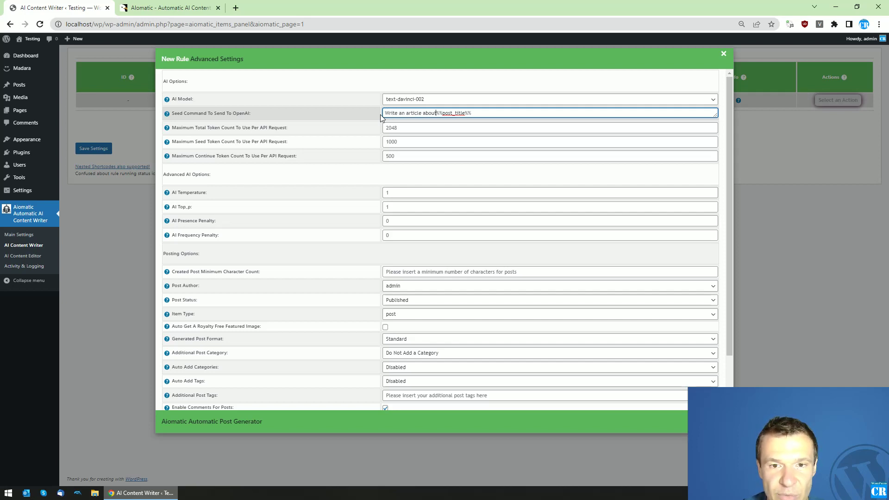
{"action": "type", "text": ": "}
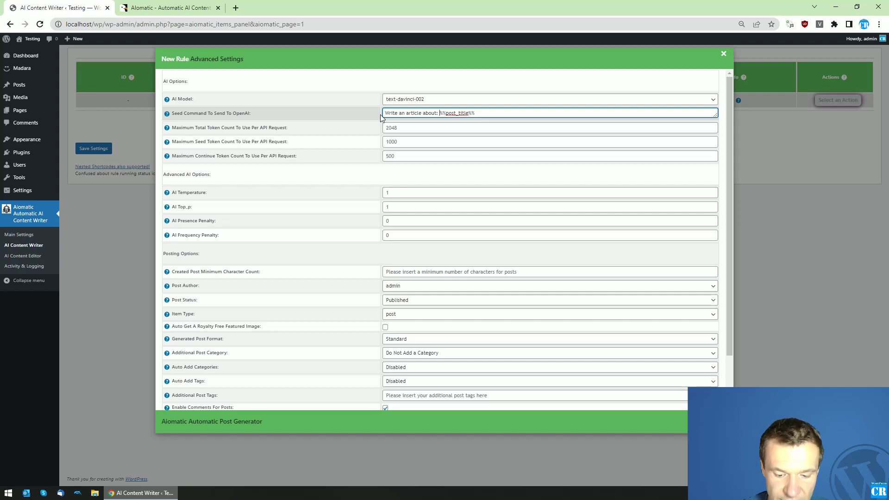
{"action": "type", "text": "\""}
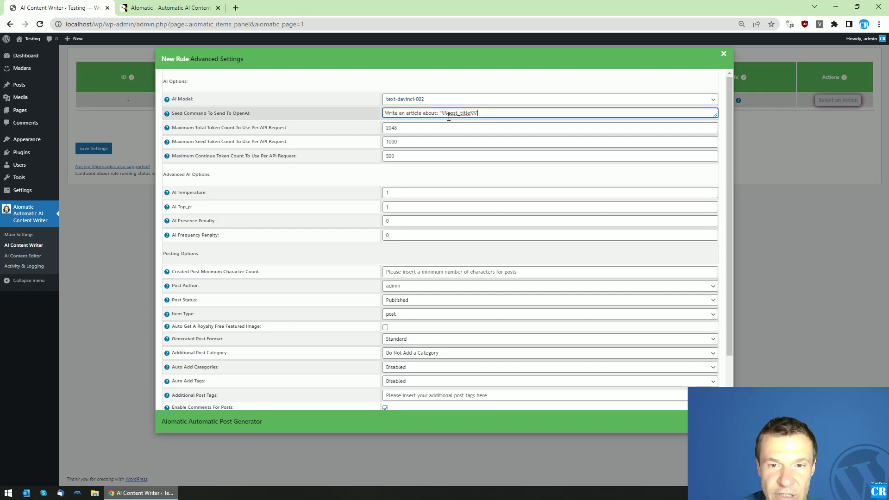
{"action": "left_click_drag", "start_coordinate": [441, 114], "coordinate": [475, 115]}
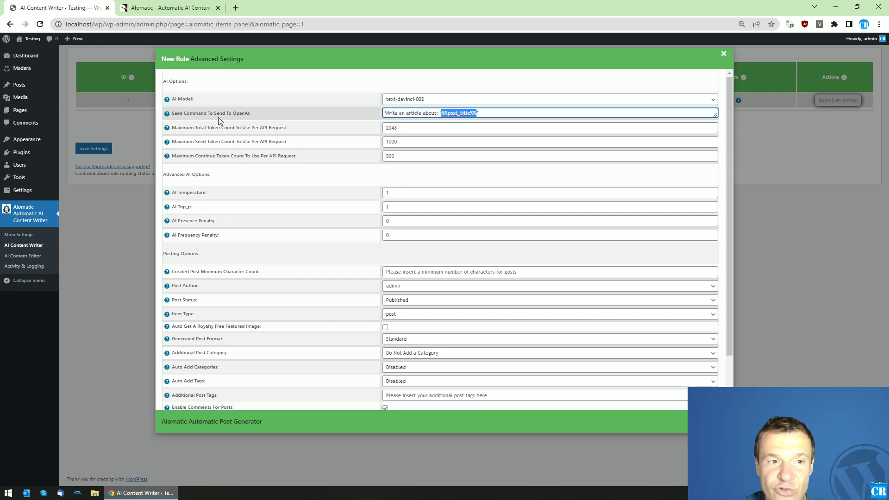
{"action": "left_click", "coordinate": [153, 120]}
{"action": "left_click", "coordinate": [199, 101]}
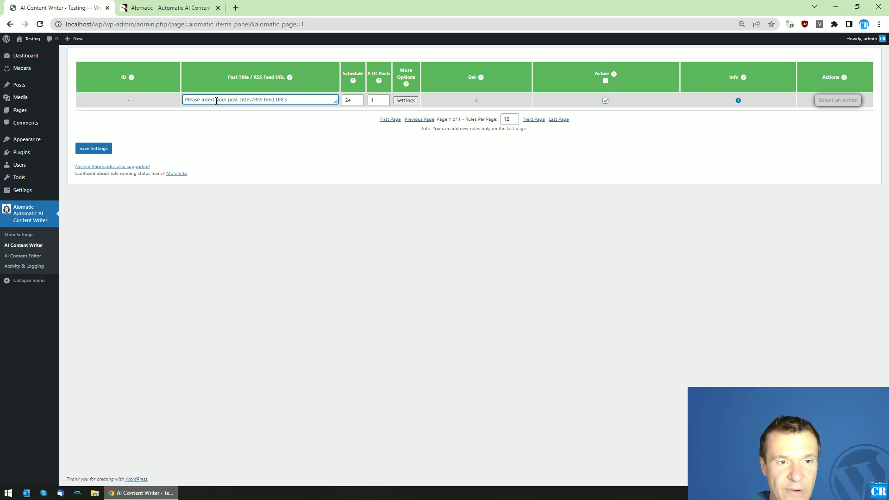
Title rule 0 'Why are we getting hungry after a period of time?', save, and run it now
{"action": "type", "text": "Why"}
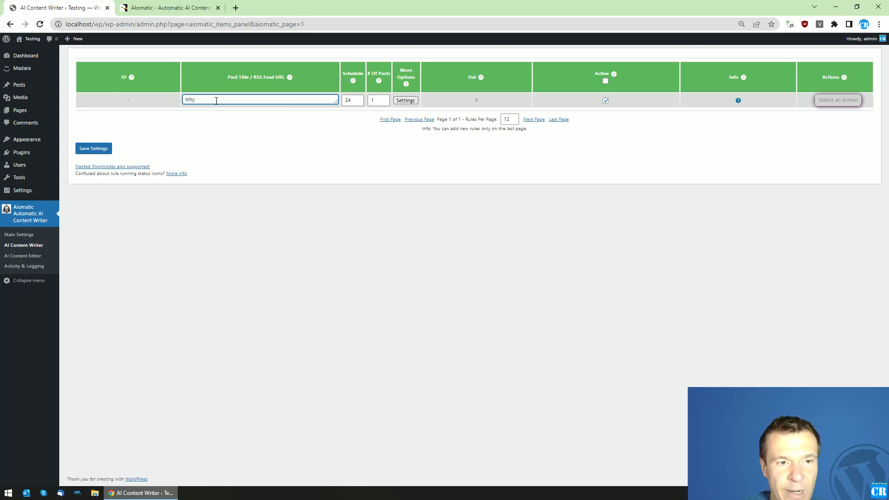
{"action": "type", "text": " are we "}
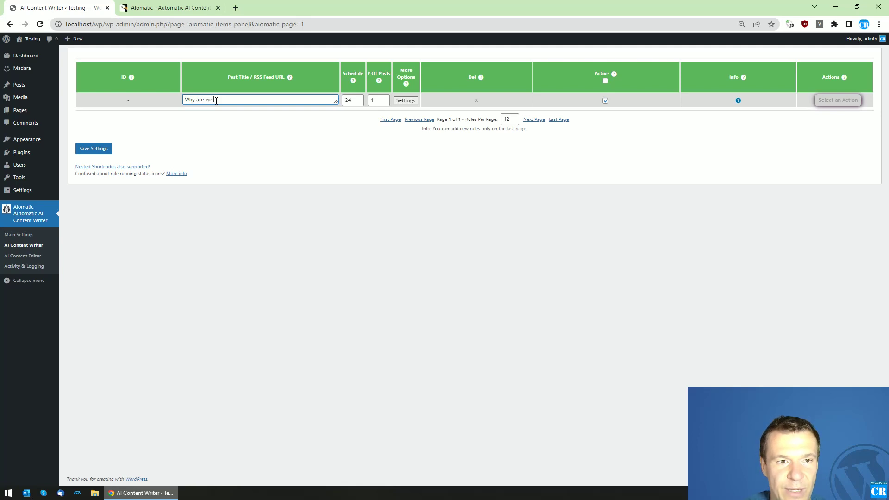
{"action": "type", "text": "getting hung"}
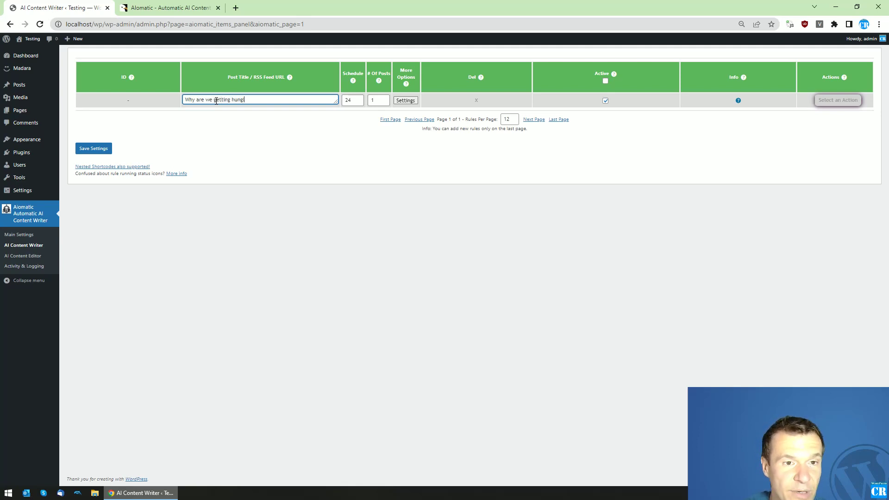
{"action": "type", "text": "ry after a"}
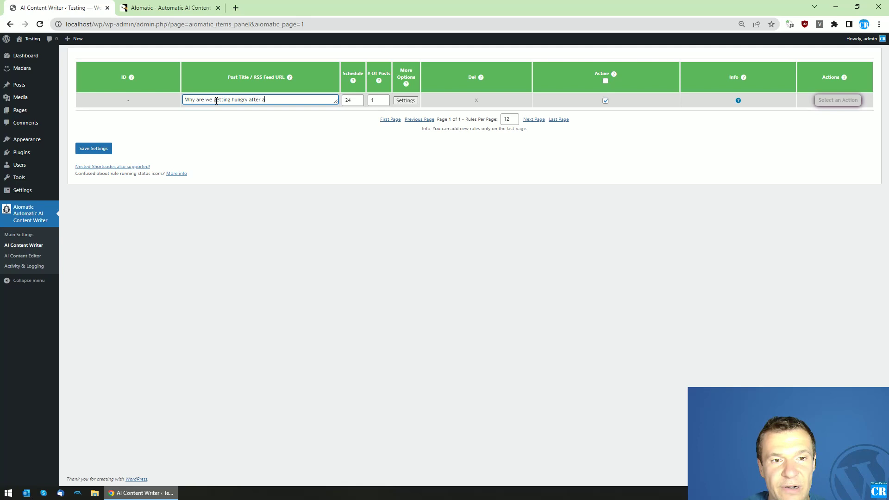
{"action": "type", "text": " period of time?"}
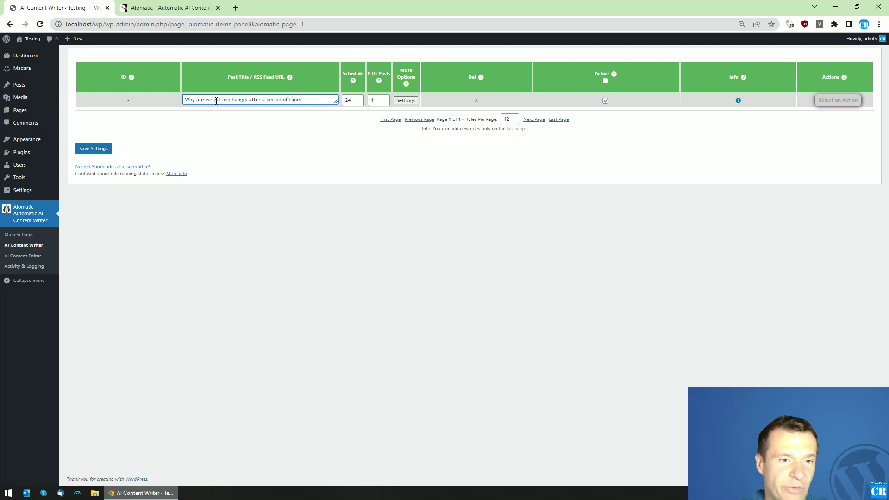
{"action": "left_click", "coordinate": [103, 152]}
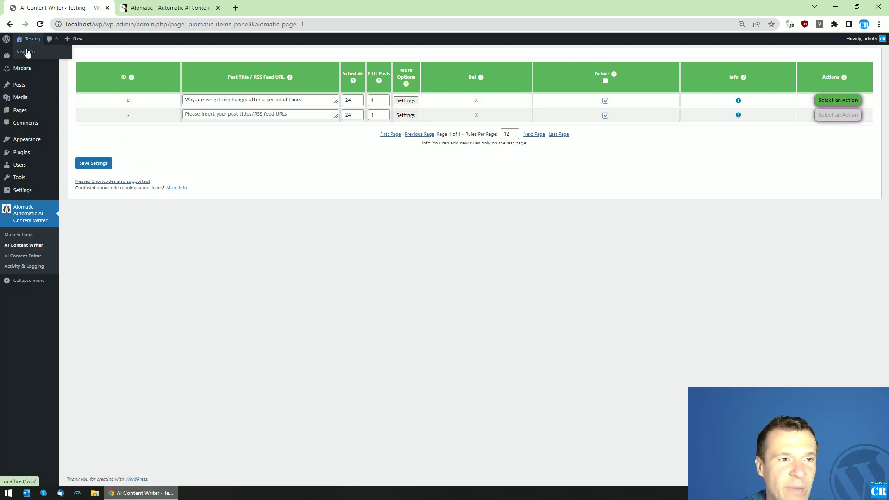
{"action": "left_click", "coordinate": [27, 52]}
{"action": "left_click", "coordinate": [48, 3]}
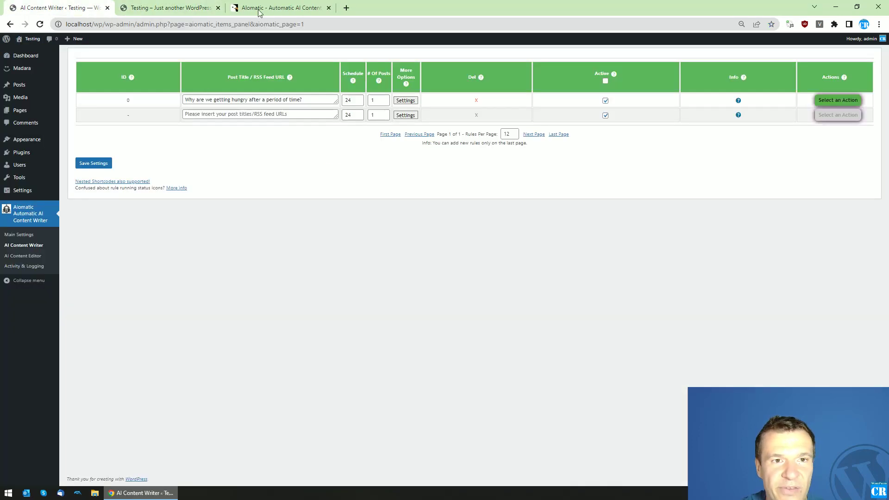
{"action": "left_click", "coordinate": [825, 121]}
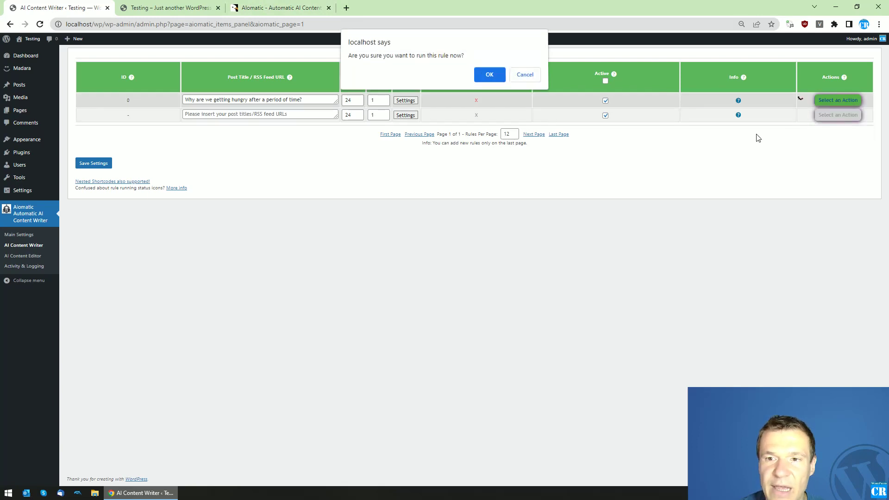
{"action": "key", "text": "Return"}
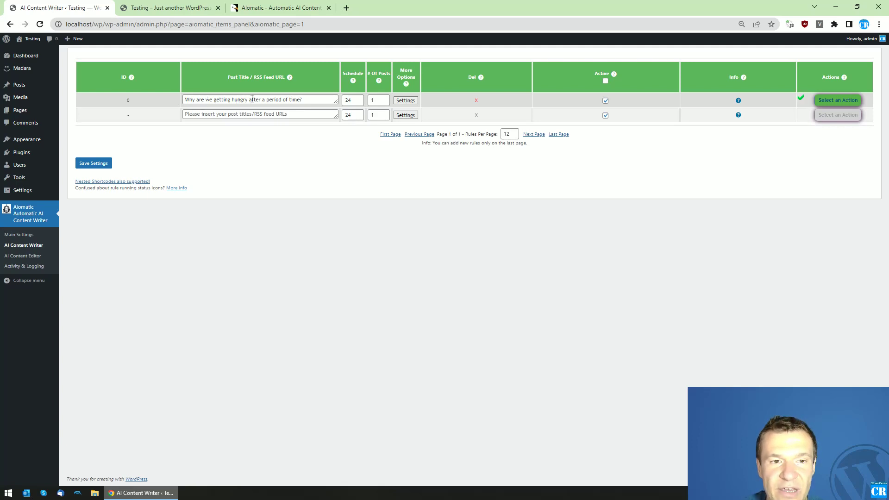
Reload the site's home page, read the generated hunger post, and return to the rules tab
{"action": "left_click", "coordinate": [166, 7]}
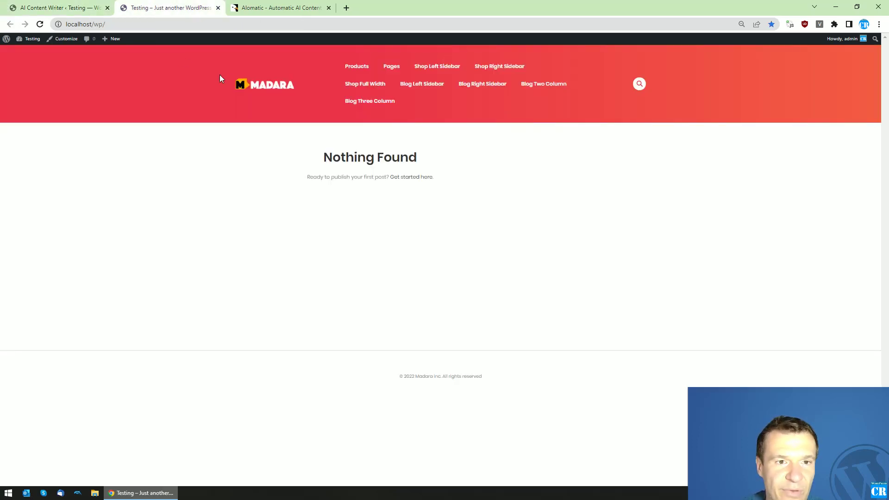
{"action": "key", "text": "F5"}
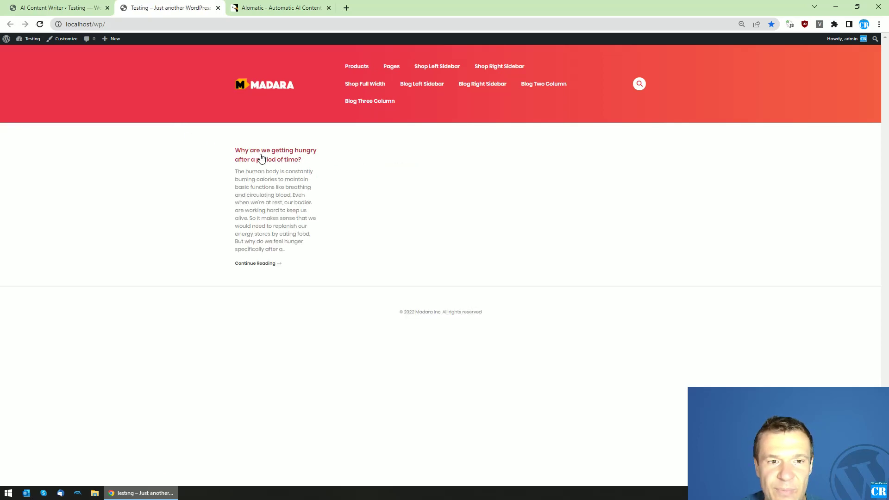
{"action": "left_click", "coordinate": [261, 154]}
{"action": "scroll", "coordinate": [254, 179], "scroll_direction": "down", "scroll_amount": 3}
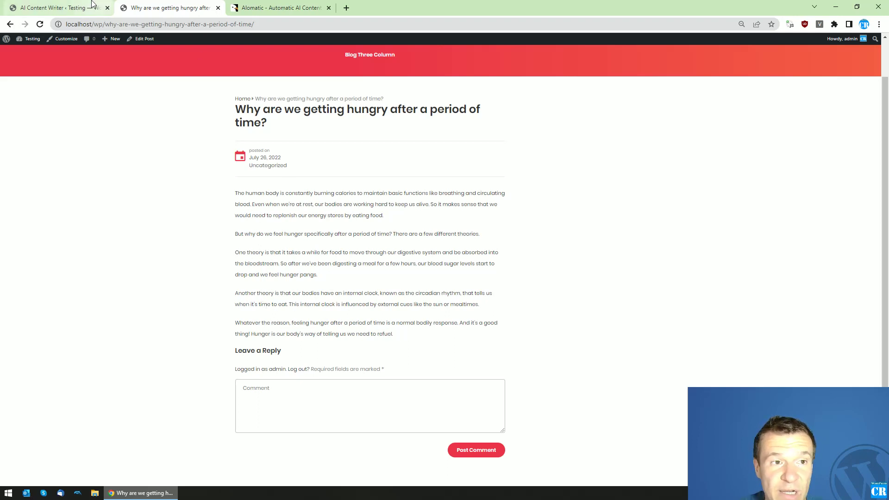
{"action": "left_click", "coordinate": [70, 8]}
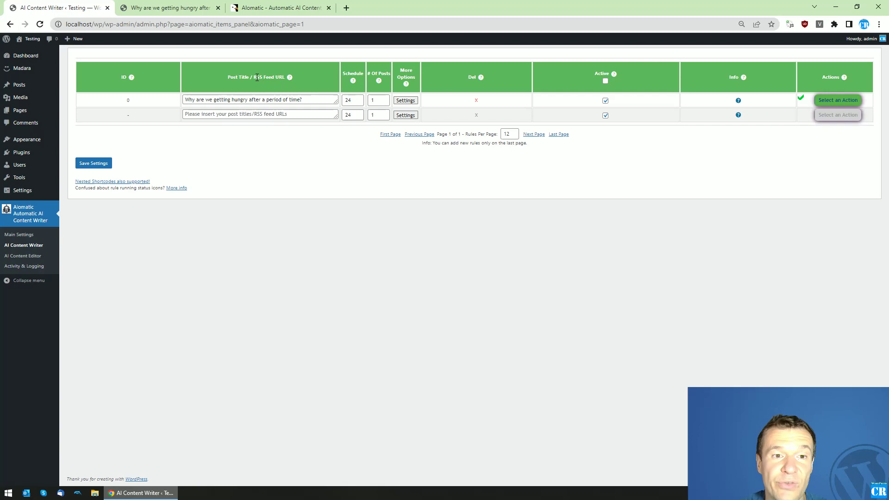
{"action": "left_click_drag", "start_coordinate": [254, 79], "coordinate": [285, 79]}
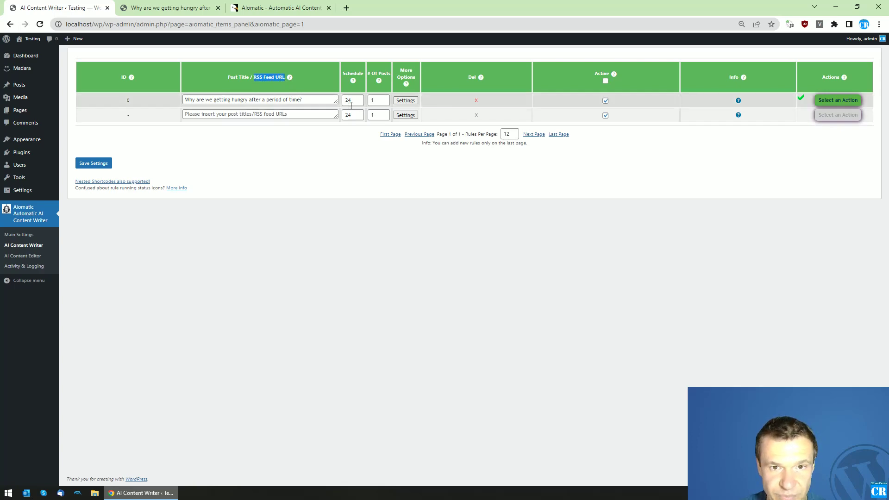
{"action": "left_click", "coordinate": [405, 101]}
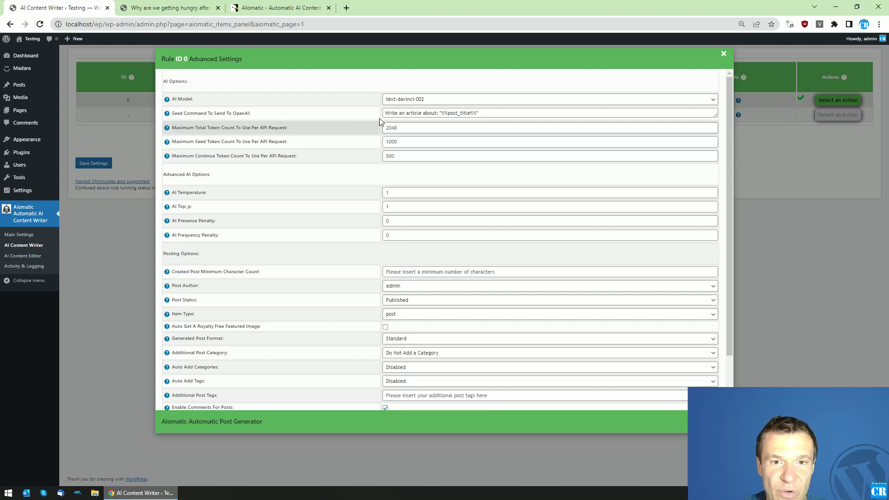
{"action": "left_click", "coordinate": [155, 108]}
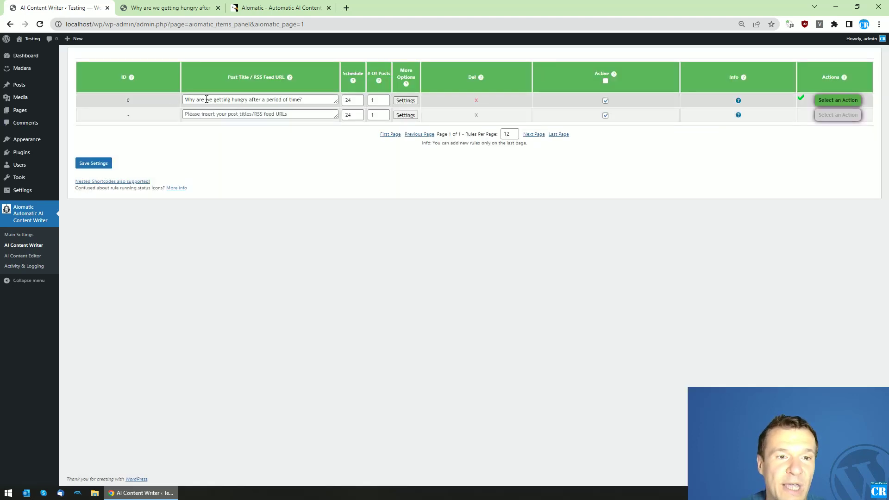
Append to rule 0's seed command a request detailing why our stomach exceeds rats' and other rodents'
{"action": "left_click_drag", "start_coordinate": [185, 100], "coordinate": [309, 100]}
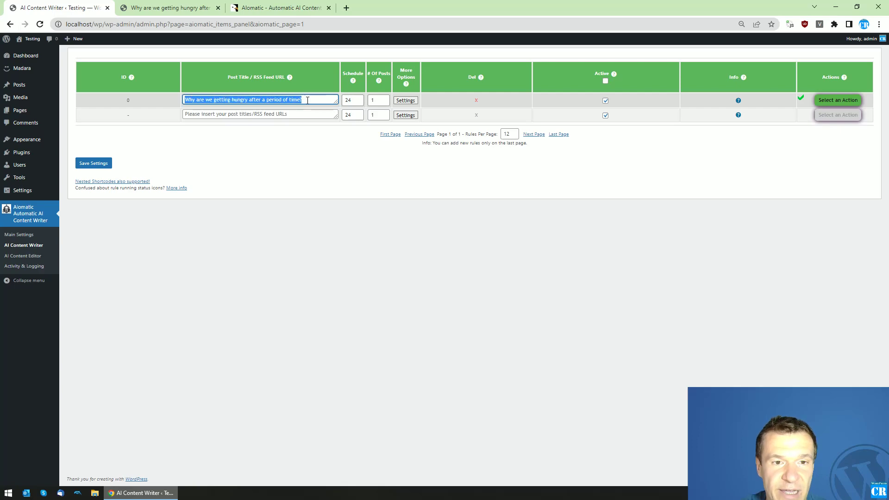
{"action": "left_click", "coordinate": [415, 102]}
{"action": "left_click", "coordinate": [488, 114]}
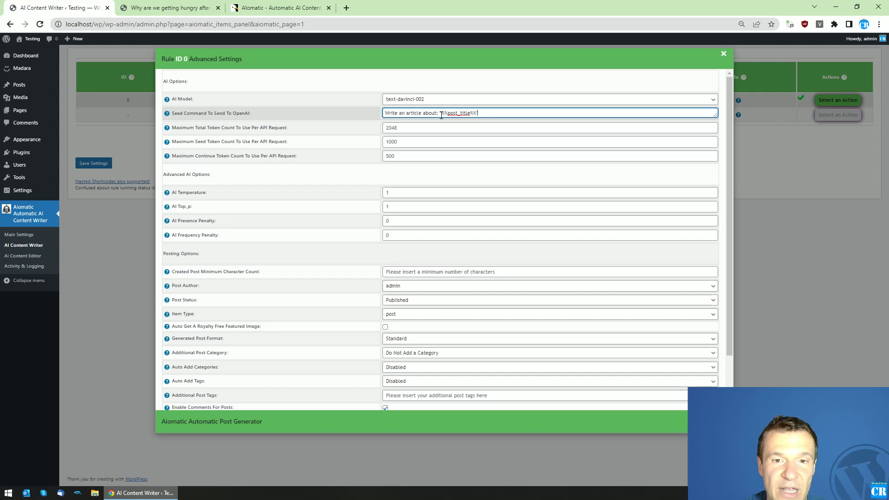
{"action": "type", "text": "\""}
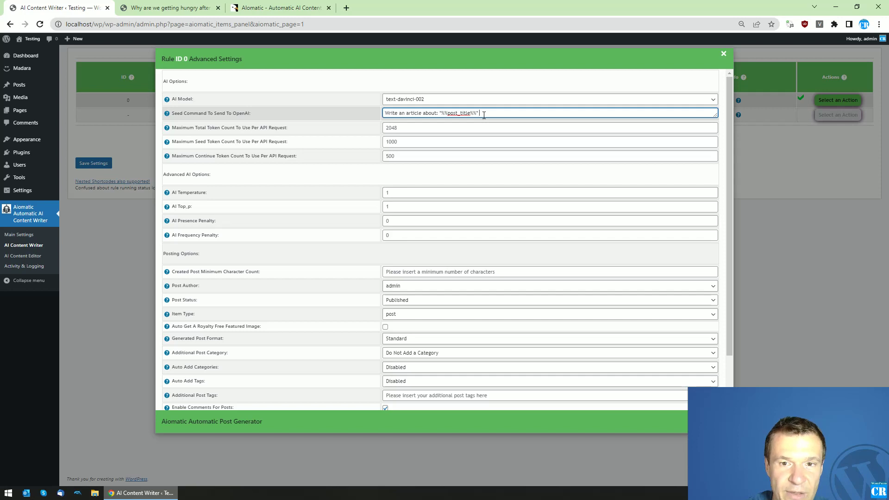
{"action": "type", "text": ", ge"}
{"action": "type", "text": "tail"}
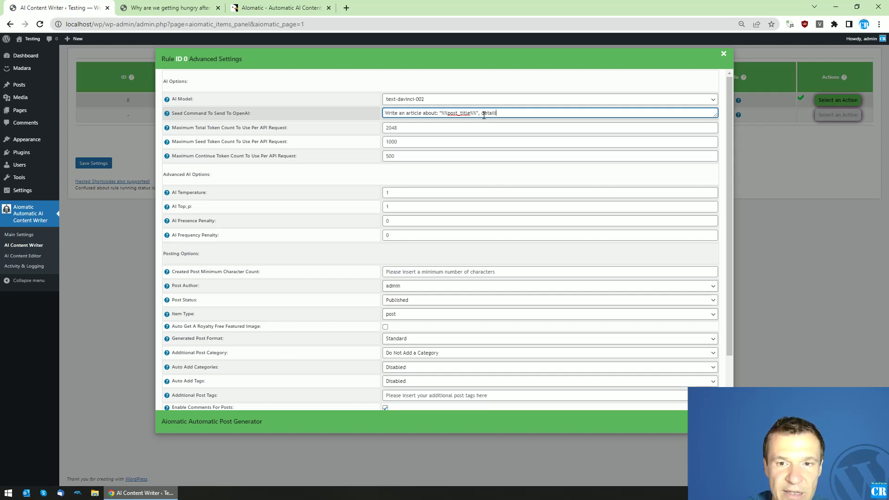
{"action": "type", "text": "ing why"}
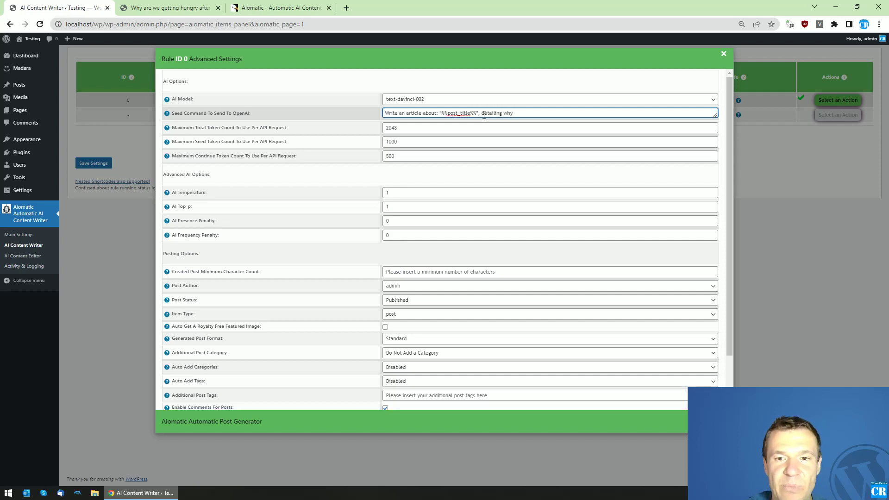
{"action": "type", "text": " our s"}
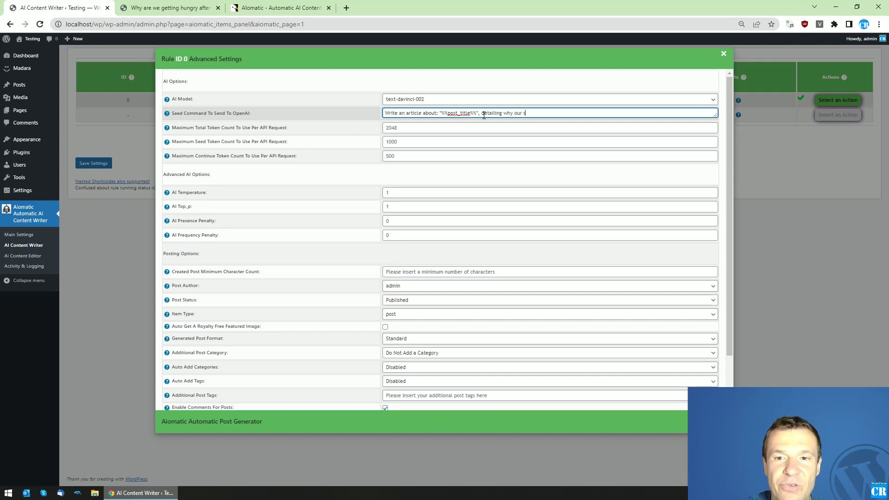
{"action": "type", "text": "tomach is"}
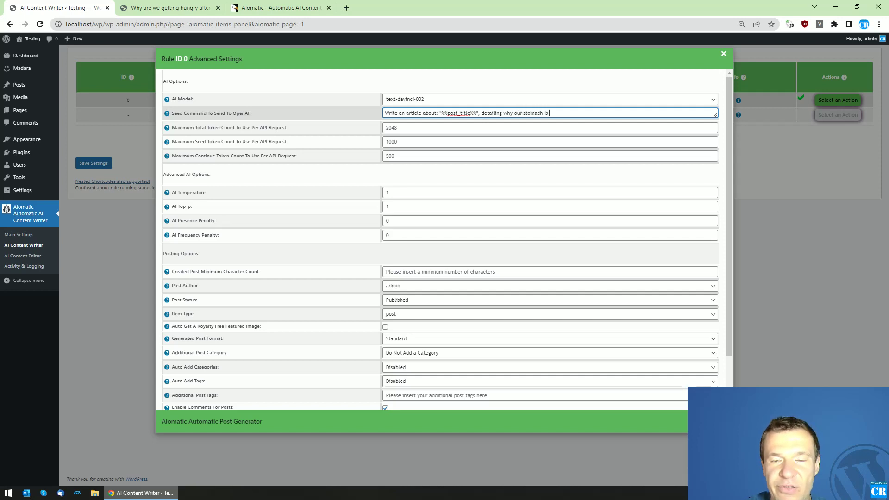
{"action": "type", "text": " larger th"}
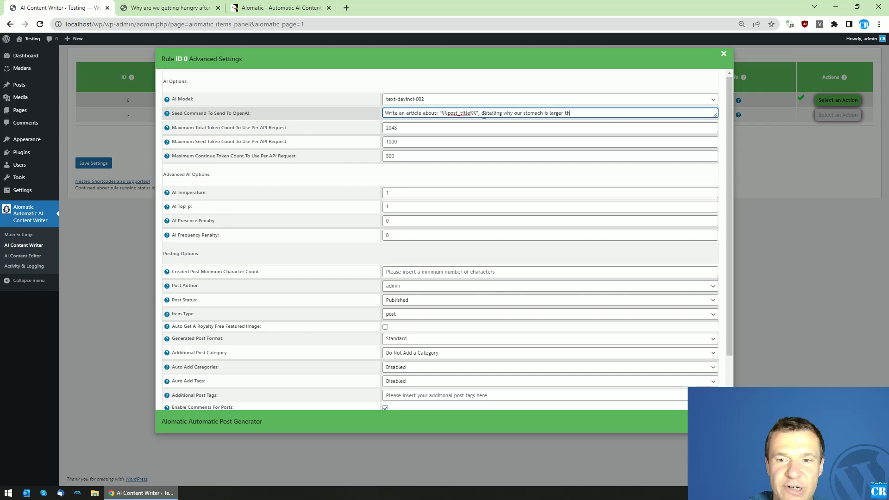
{"action": "type", "text": "an the "}
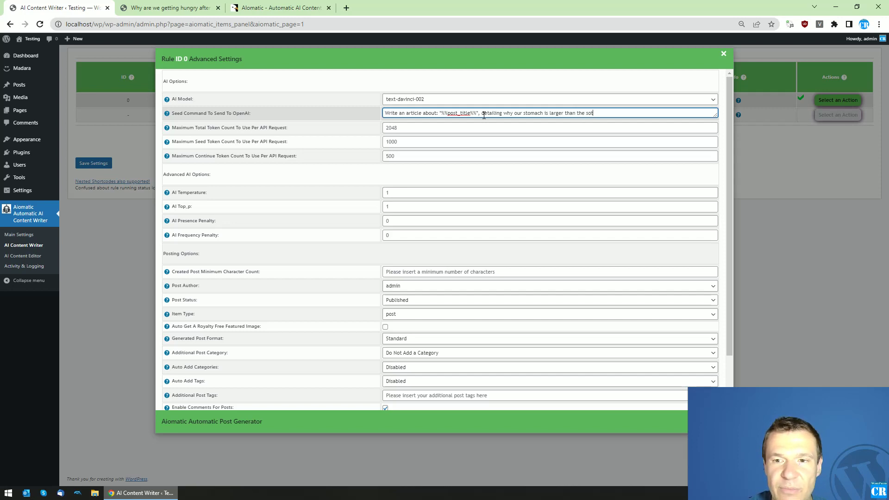
{"action": "type", "text": "stomach of rat"}
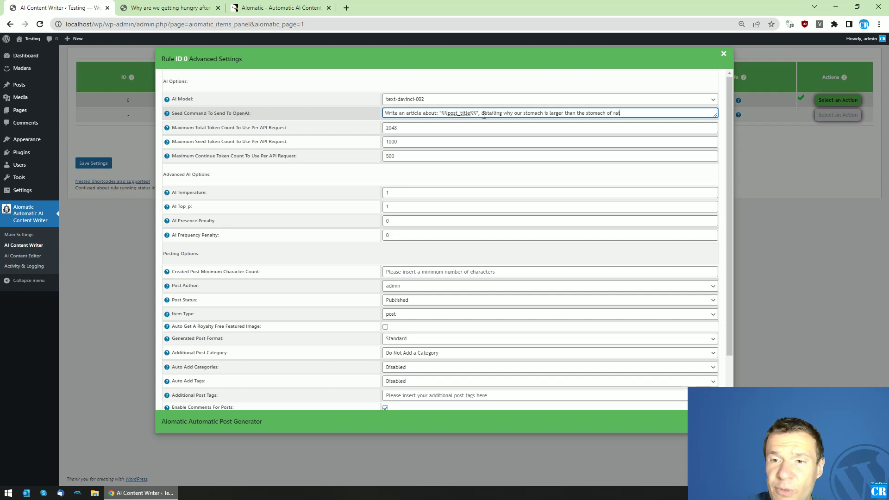
{"action": "type", "text": "s and other m"}
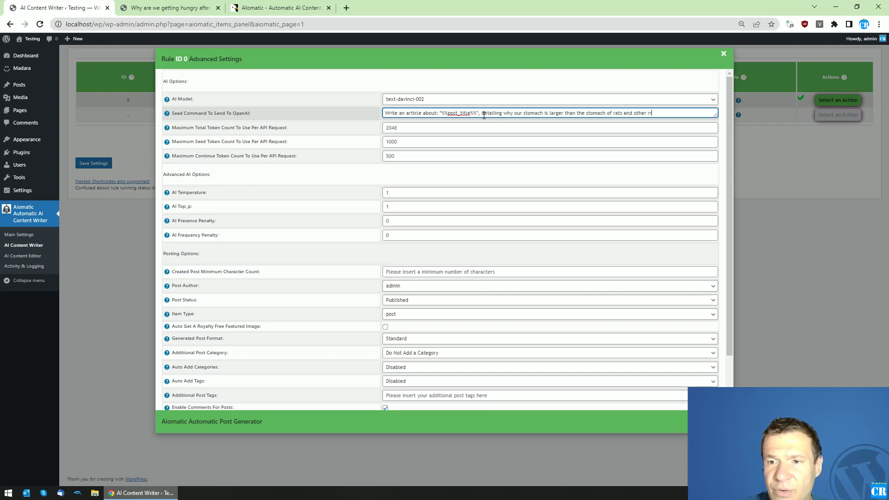
{"action": "key", "text": "BackSpace"}
{"action": "type", "text": "odents."}
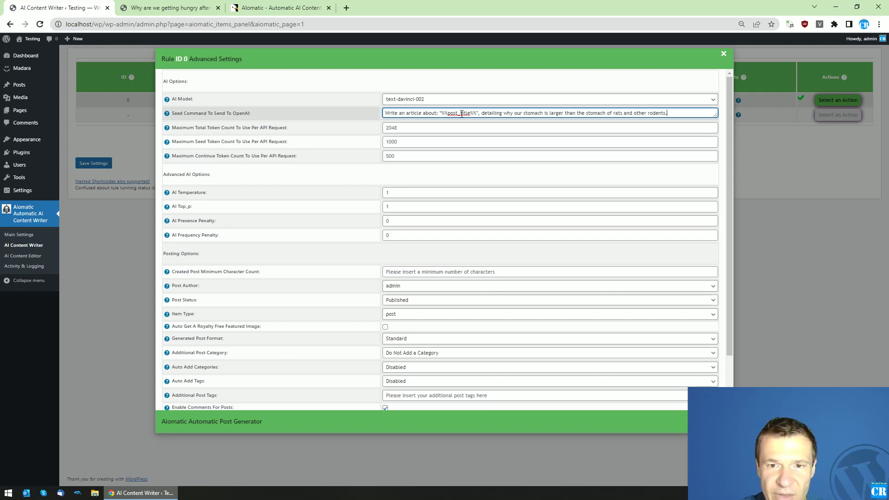
Close the settings dialog and save rule 0 with its extended seed command
{"action": "key", "text": "Escape"}
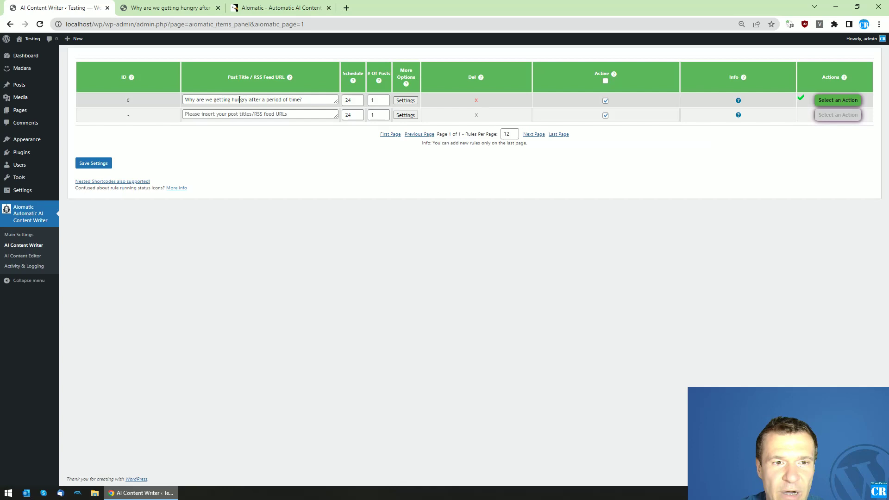
{"action": "left_click", "coordinate": [93, 163]}
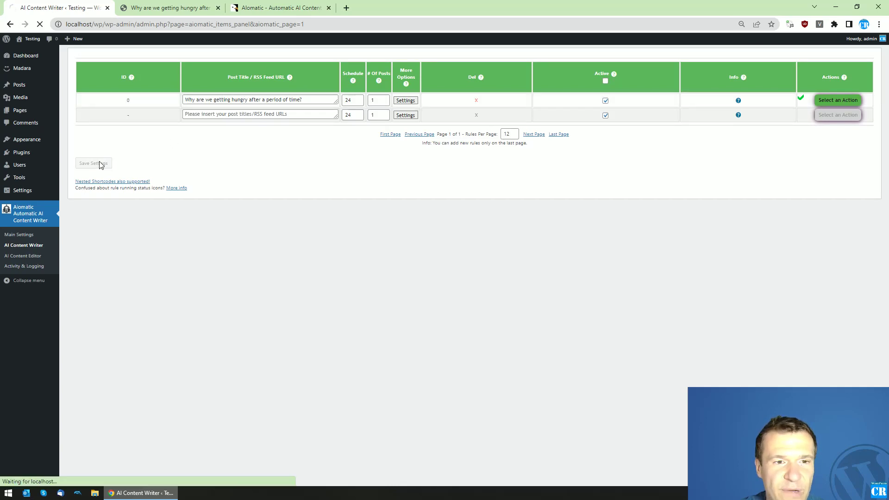
{"action": "left_click", "coordinate": [838, 100]}
{"action": "left_click", "coordinate": [822, 132]}
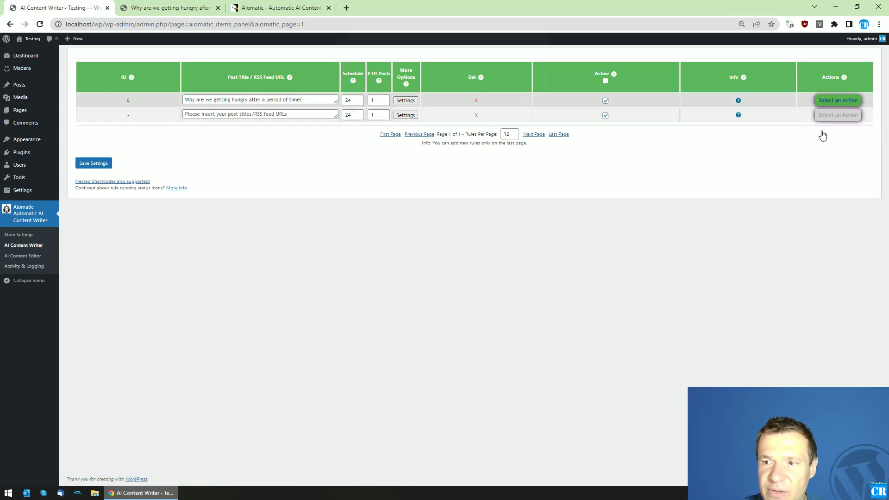
Verify the stomach sentence in the seed command, then run rule 0 again and confirm
{"action": "left_click", "coordinate": [405, 100]}
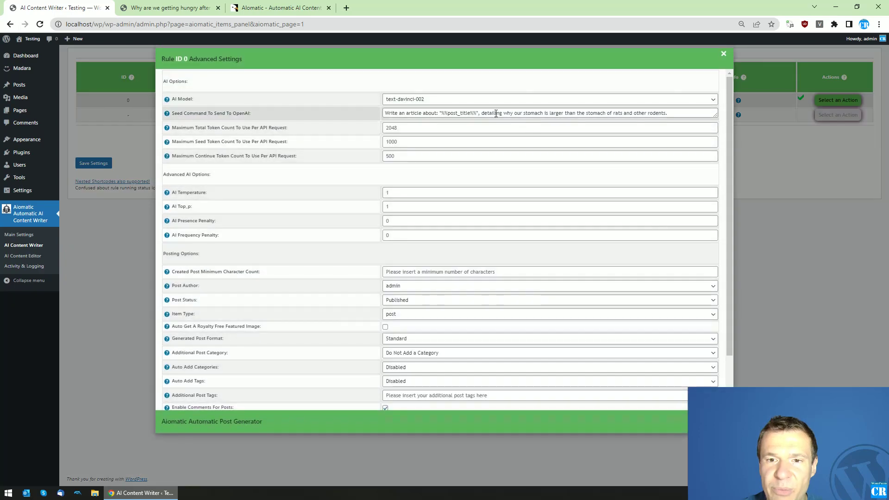
{"action": "left_click_drag", "start_coordinate": [524, 113], "coordinate": [543, 113]}
{"action": "left_click", "coordinate": [748, 143]}
{"action": "left_click", "coordinate": [838, 100]}
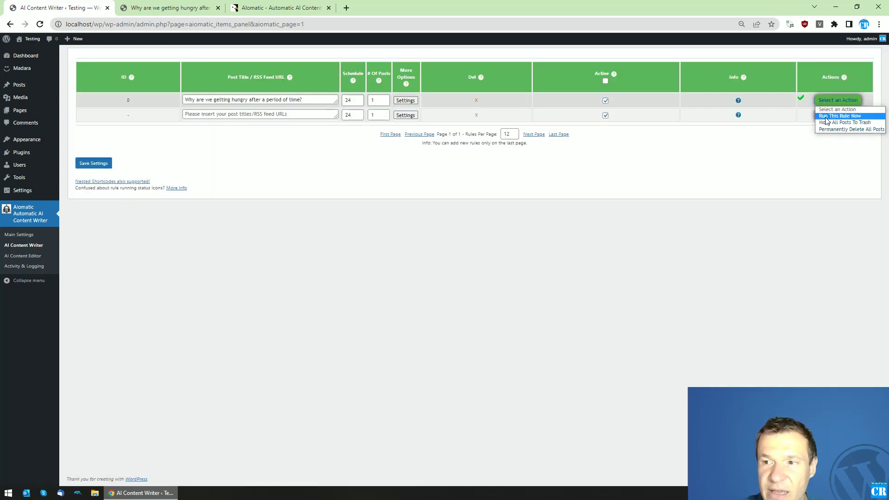
{"action": "left_click", "coordinate": [826, 119]}
{"action": "key", "text": "Return"}
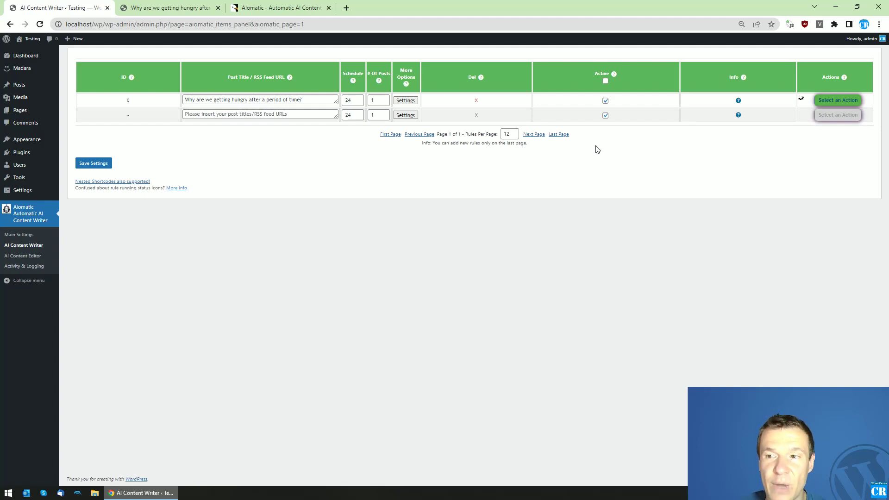
Open the regenerated hunger post from the Madara home page and search its text for 'roden'
{"action": "left_click", "coordinate": [194, 4]}
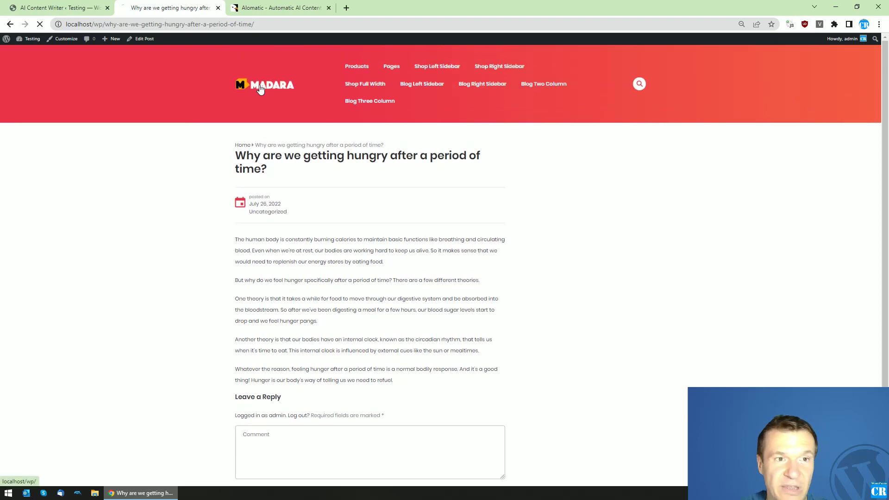
{"action": "left_click", "coordinate": [247, 88]}
{"action": "left_click", "coordinate": [258, 153]}
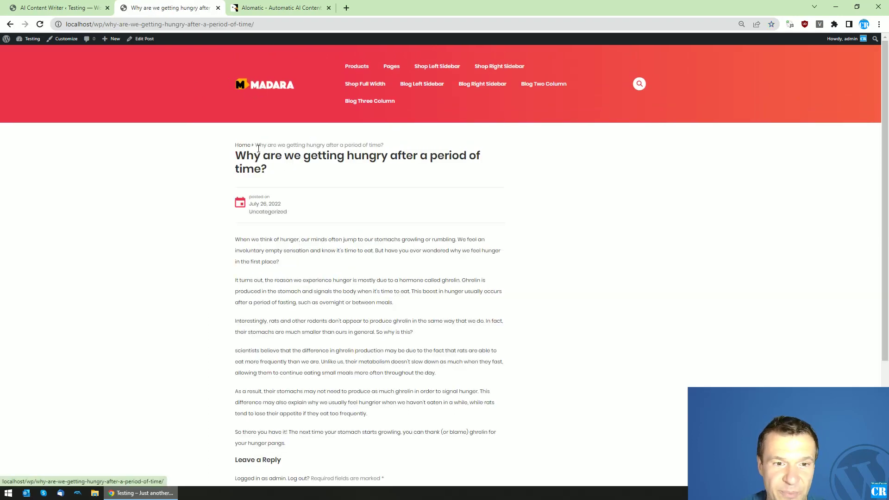
{"action": "scroll", "coordinate": [247, 144], "scroll_direction": "down", "scroll_amount": 2}
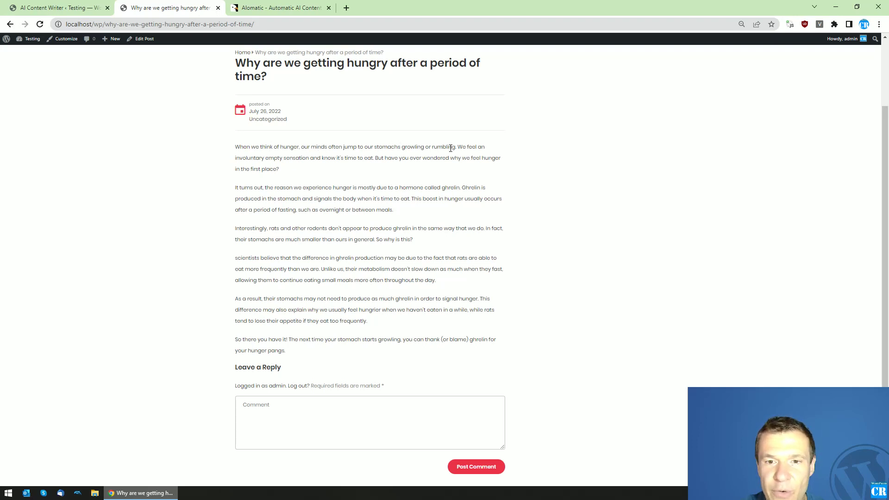
{"action": "key", "text": "ctrl+f"}
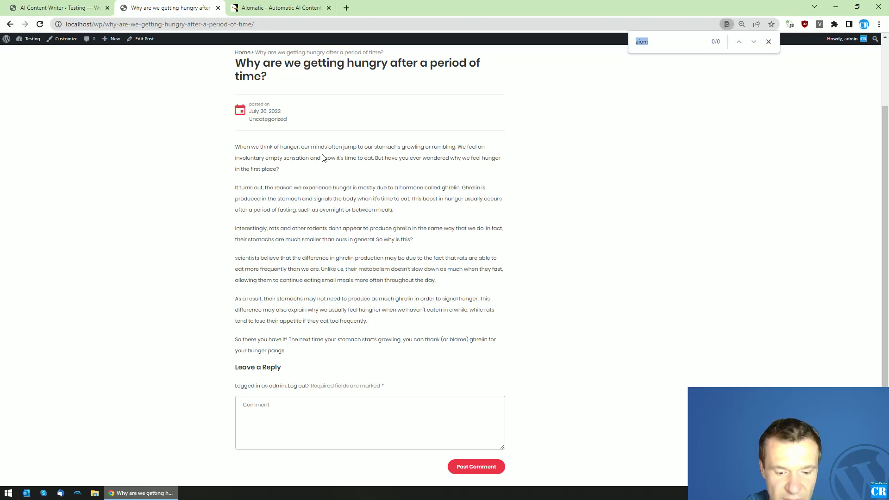
{"action": "type", "text": "roden"}
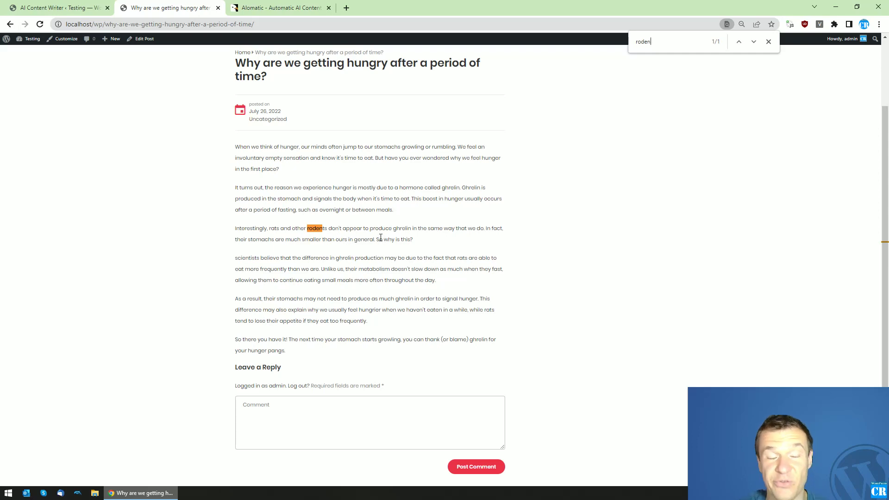
Clear rule 0's minimum character count (previously 1000) and close its Advanced Settings
{"action": "left_click", "coordinate": [58, 8]}
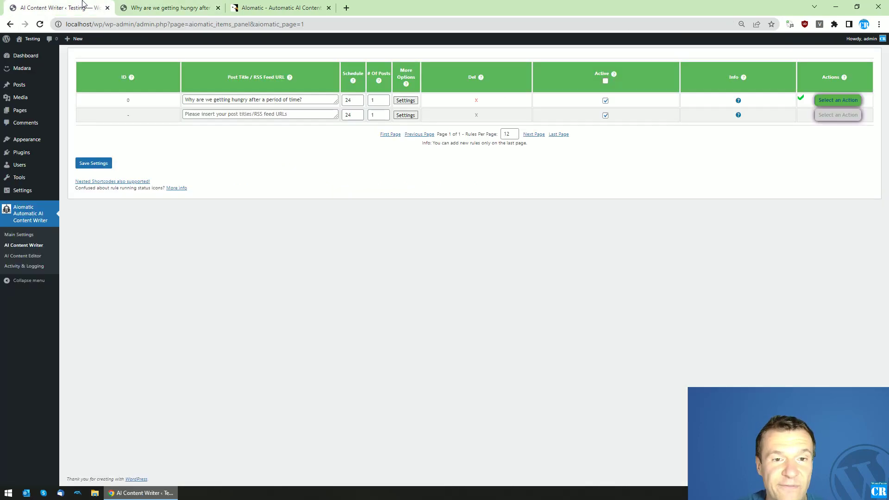
{"action": "left_click", "coordinate": [419, 99]}
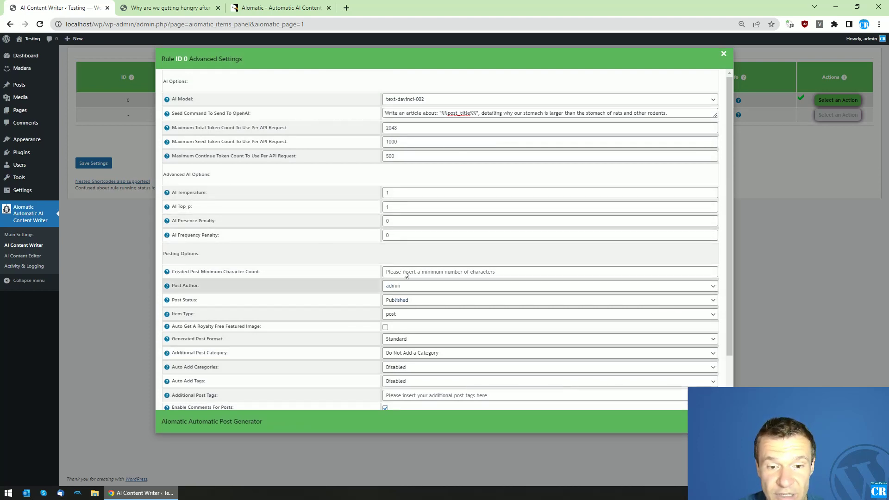
{"action": "left_click_drag", "start_coordinate": [173, 272], "coordinate": [259, 272]}
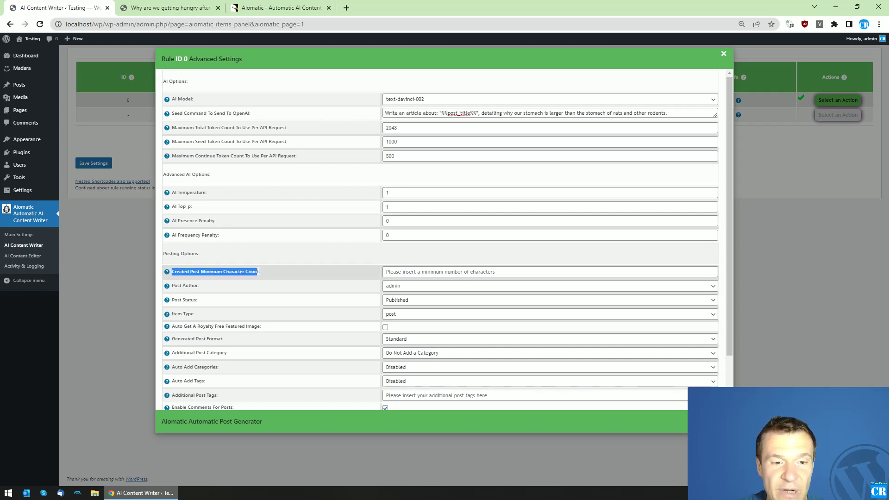
{"action": "left_click", "coordinate": [403, 271]}
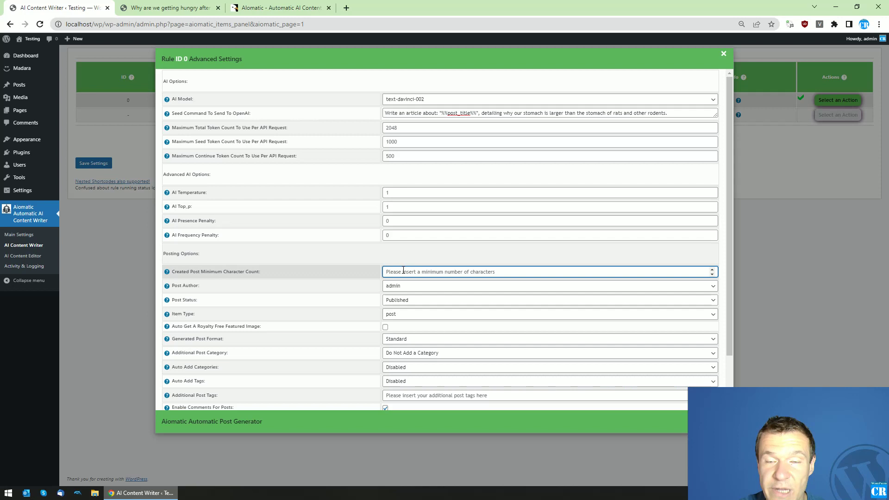
{"action": "type", "text": "1000"}
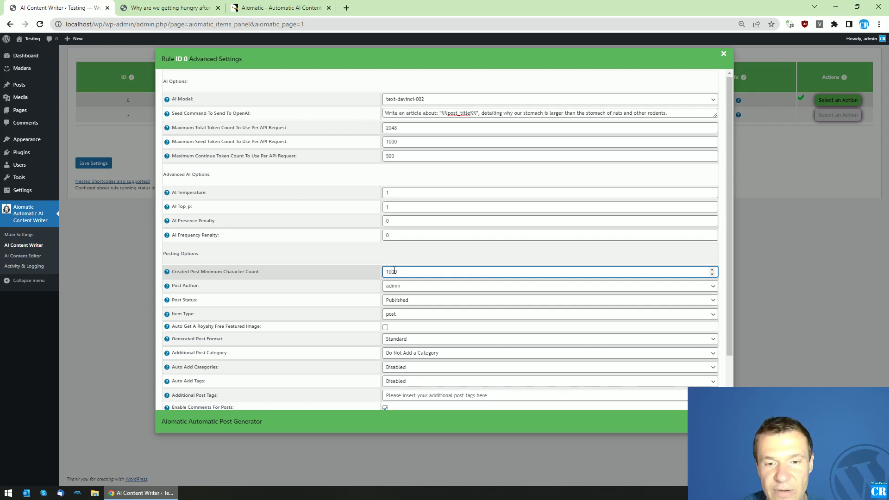
{"action": "double_click", "coordinate": [394, 271]}
{"action": "key", "text": "ctrl+Tab"}
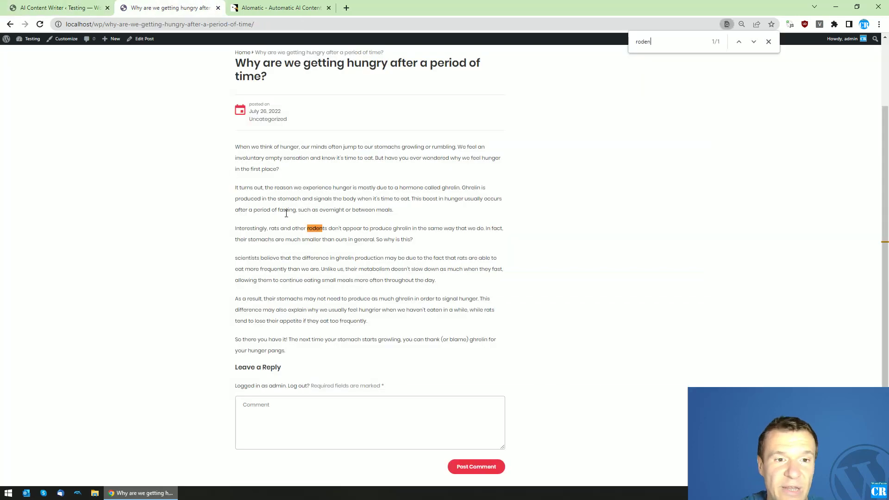
{"action": "key", "text": "ctrl+shift+Tab"}
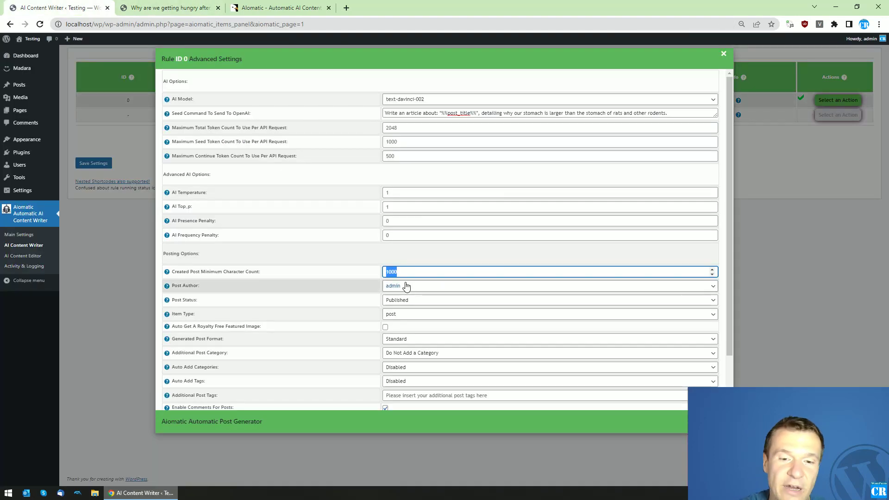
{"action": "key", "text": "BackSpace"}
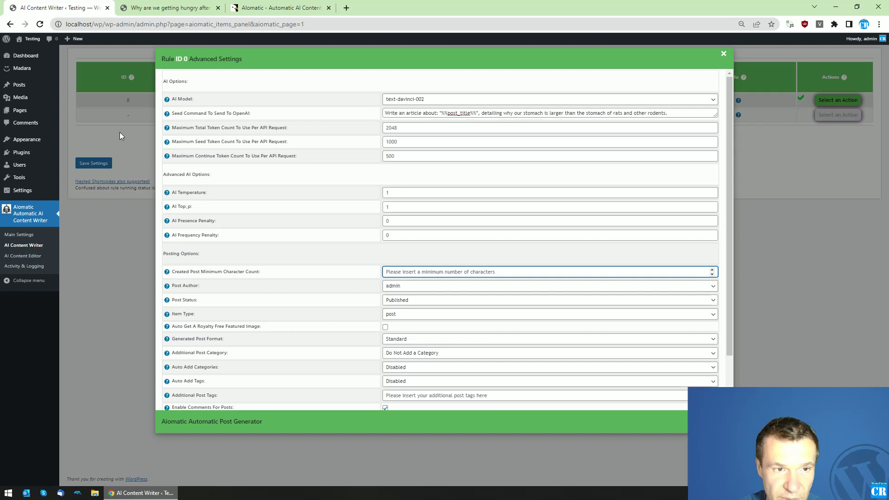
{"action": "left_click_drag", "start_coordinate": [479, 113], "coordinate": [668, 113]}
{"action": "left_click", "coordinate": [141, 143]}
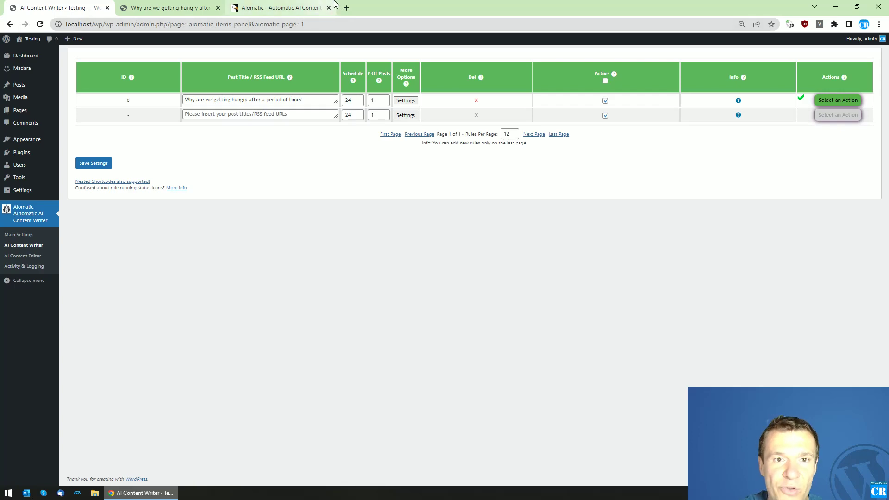
Load the coderevolution.ro RSS feed in a new Chrome tab and copy its feed URL
{"action": "left_click", "coordinate": [346, 8]}
{"action": "type", "text": "coderevolution.ro"}
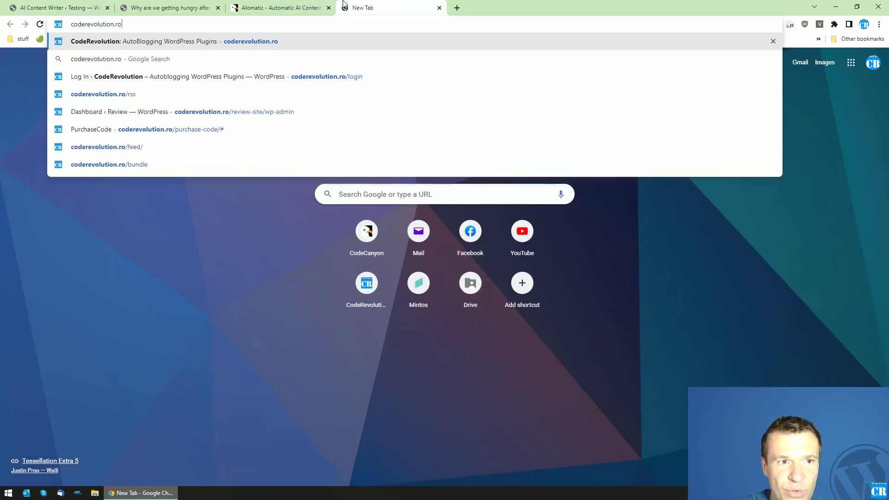
{"action": "type", "text": "/rss"}
{"action": "key", "text": "Return"}
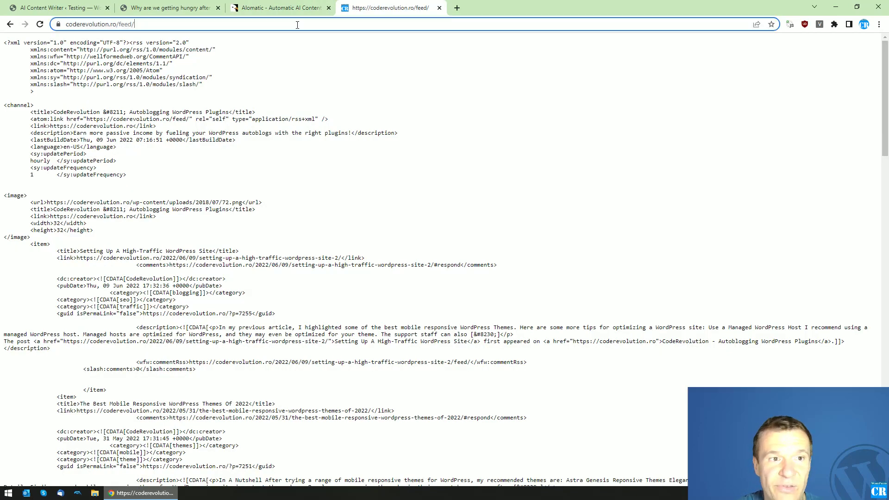
{"action": "left_click", "coordinate": [297, 24]}
{"action": "key", "text": "ctrl+c"}
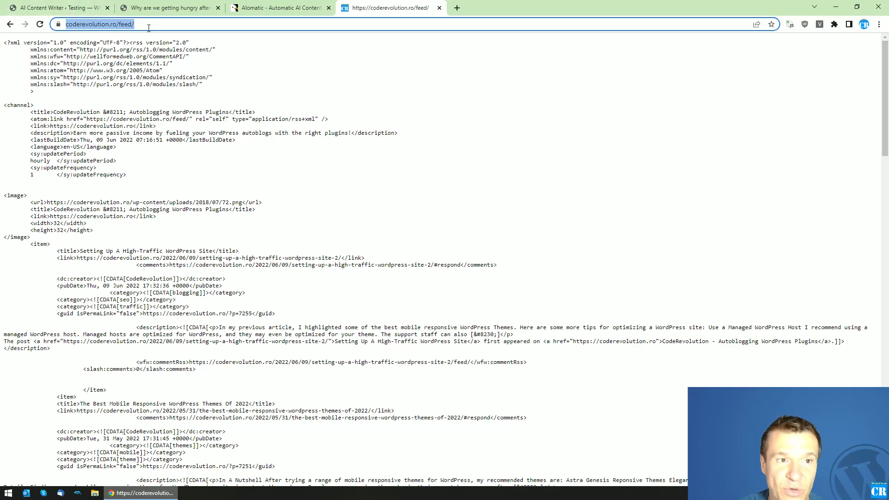
{"action": "left_click", "coordinate": [83, 7]}
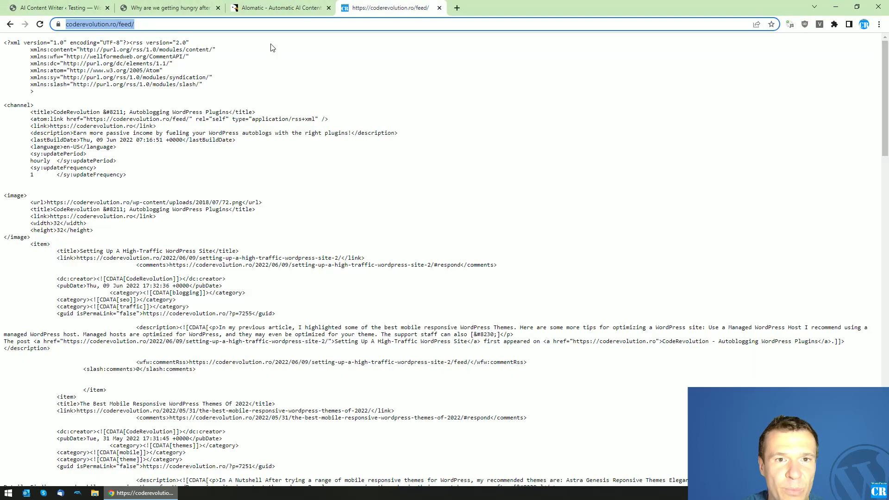
{"action": "key", "text": "ctrl+4"}
{"action": "left_click", "coordinate": [68, 6]}
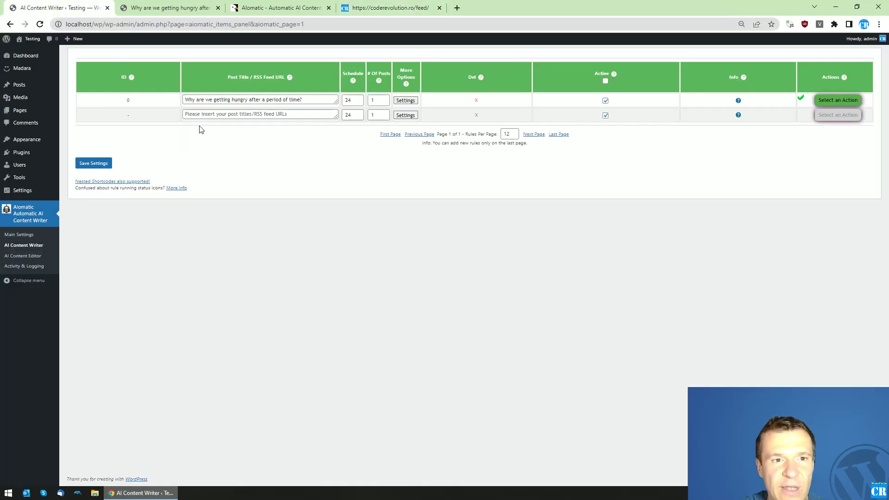
{"action": "left_click", "coordinate": [217, 98]}
{"action": "key", "text": "ctrl+a"}
{"action": "key", "text": "ctrl+v"}
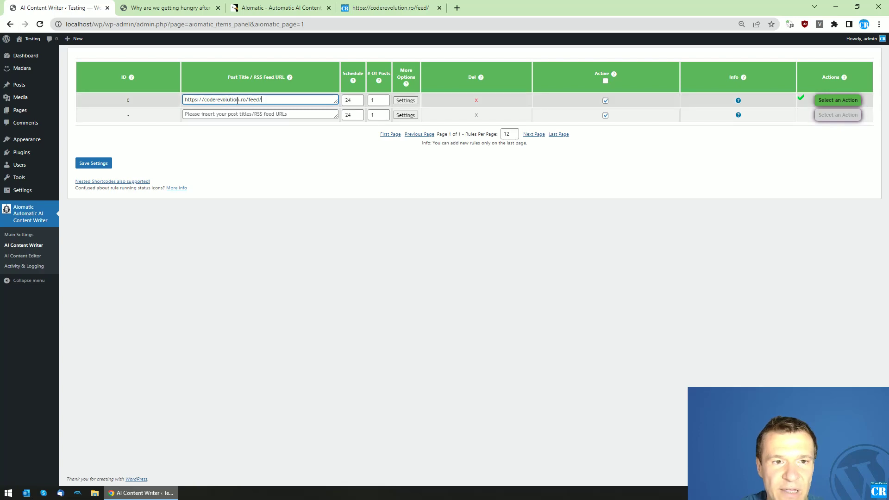
{"action": "key", "text": "ctrl+a"}
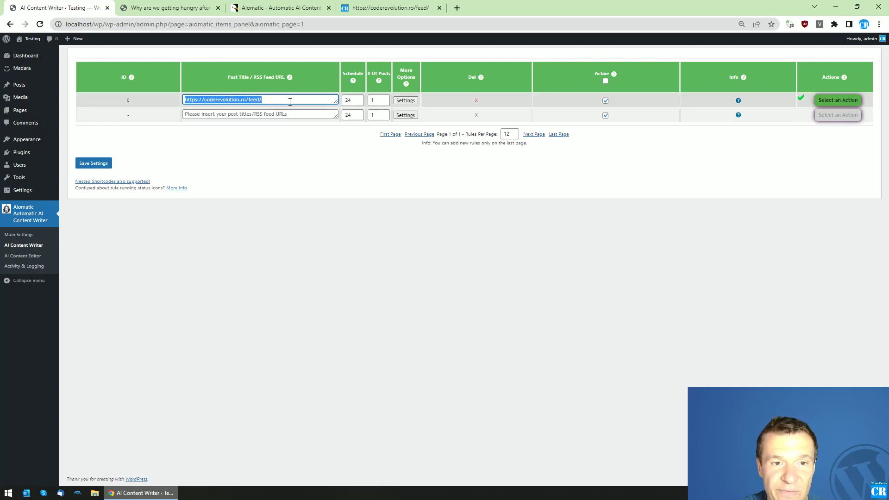
{"action": "key", "text": "ctrl+4"}
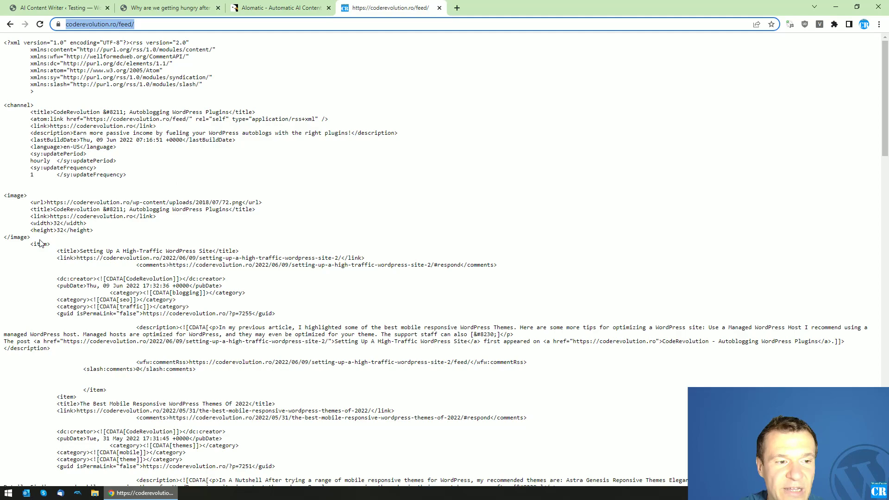
{"action": "scroll", "coordinate": [53, 262], "scroll_direction": "down", "scroll_amount": 4}
{"action": "scroll", "coordinate": [53, 262], "scroll_direction": "up", "scroll_amount": 3}
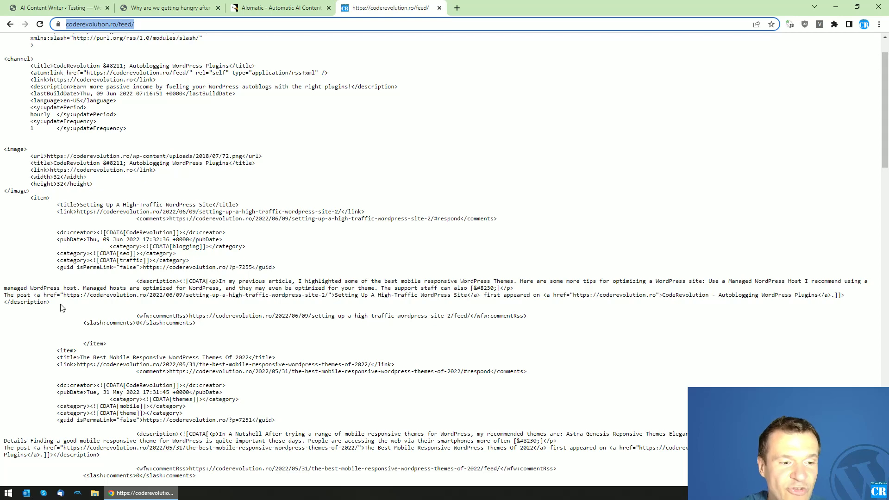
{"action": "left_click", "coordinate": [56, 6]}
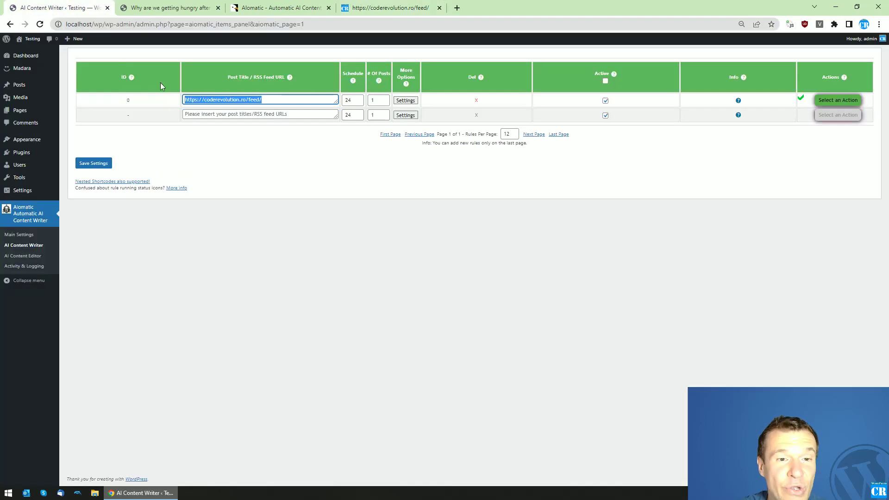
Copy the %%post_content%% shortcode from rule 0's Seed Command help text
{"action": "left_click", "coordinate": [405, 101]}
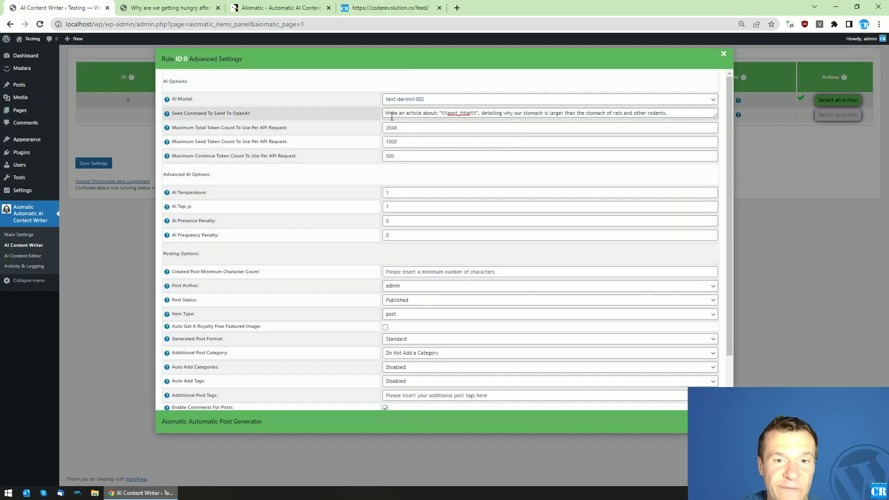
{"action": "mouse_move", "coordinate": [167, 115]}
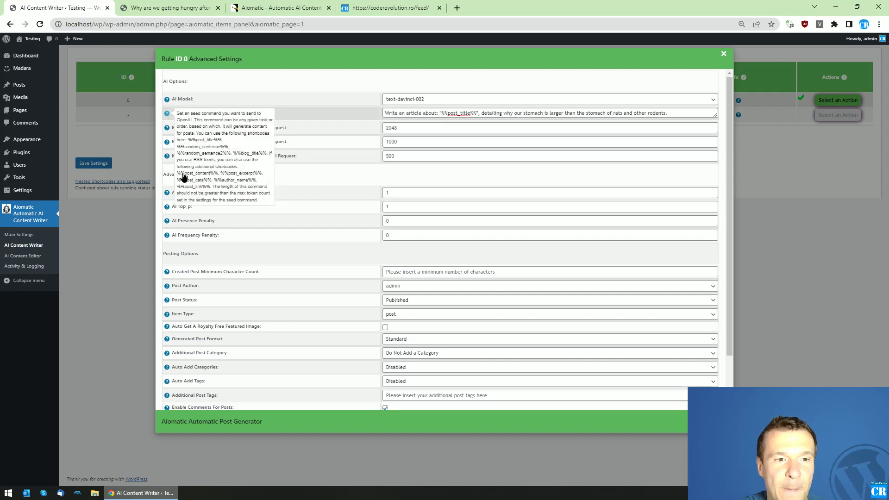
{"action": "left_click_drag", "start_coordinate": [177, 174], "coordinate": [218, 176]}
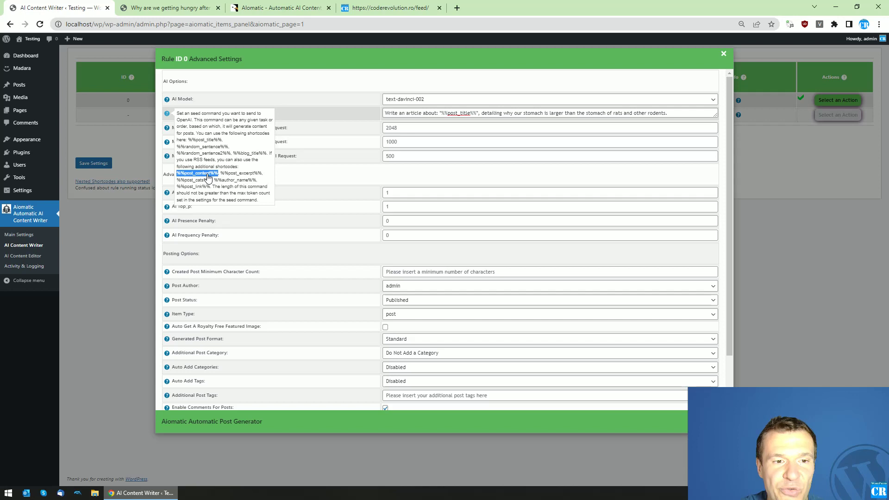
{"action": "right_click", "coordinate": [208, 176]}
{"action": "left_click", "coordinate": [217, 182]}
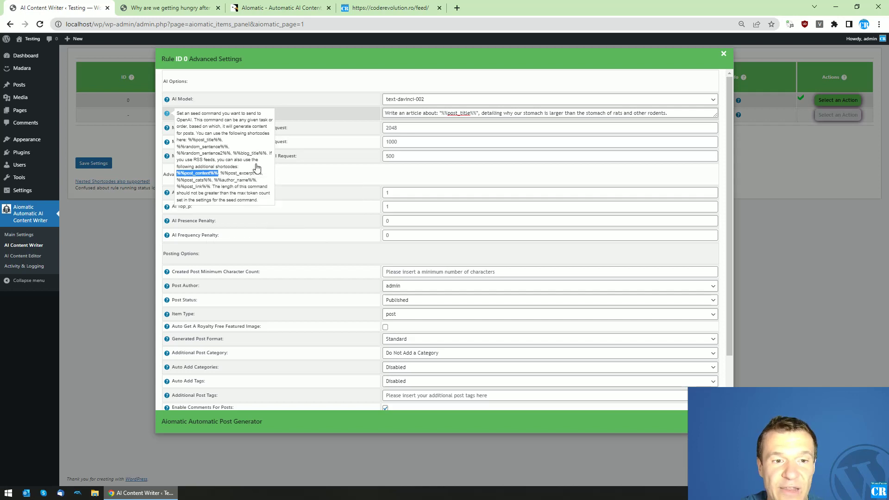
Replace %%post_title%% with %%post_content%% in the seed command, trim the extra sentence, and save
{"action": "left_click_drag", "start_coordinate": [441, 113], "coordinate": [682, 110]}
{"action": "key", "text": "ctrl+v"}
{"action": "key", "text": "BackSpace"}
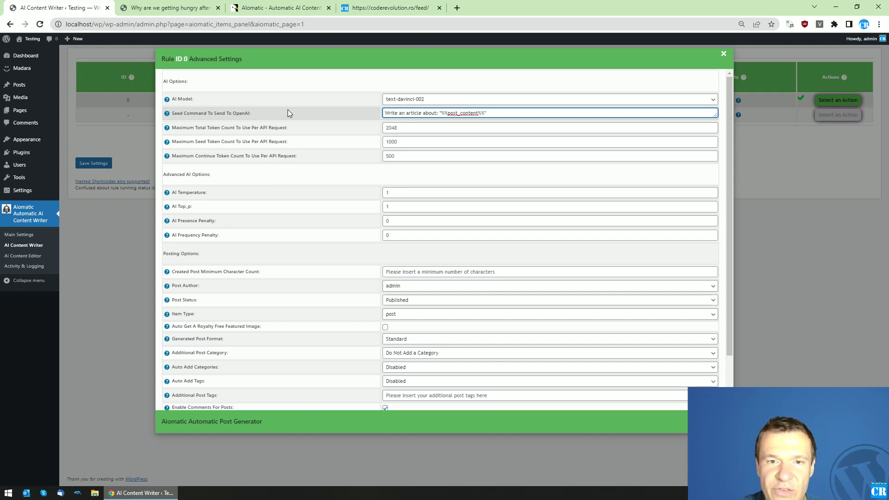
{"action": "left_click", "coordinate": [111, 157]}
{"action": "left_click", "coordinate": [100, 165]}
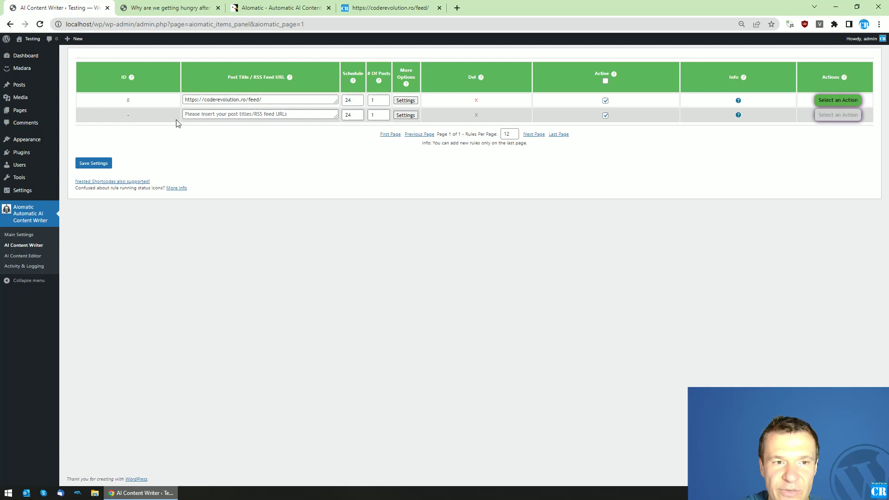
Delete all of rule 0's generated posts and confirm the earlier post is gone
{"action": "left_click", "coordinate": [838, 100]}
{"action": "left_click", "coordinate": [842, 126]}
{"action": "key", "text": "Return"}
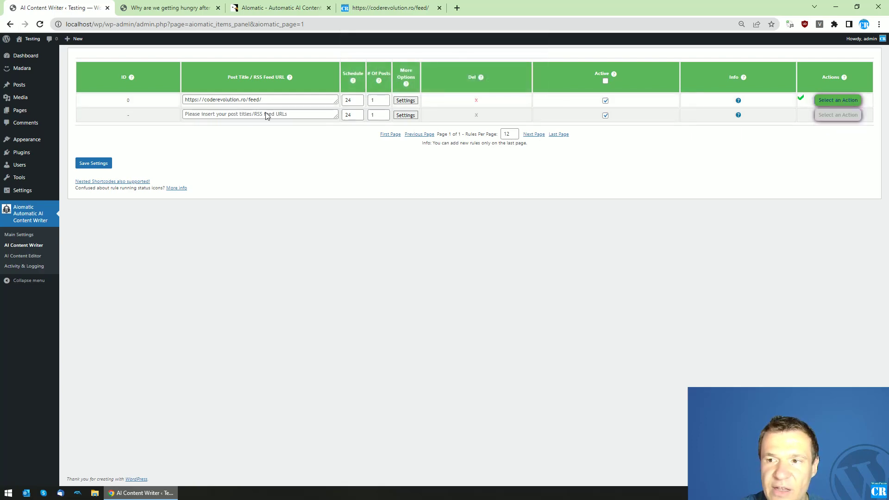
{"action": "left_click", "coordinate": [169, 7]}
{"action": "key", "text": "F5"}
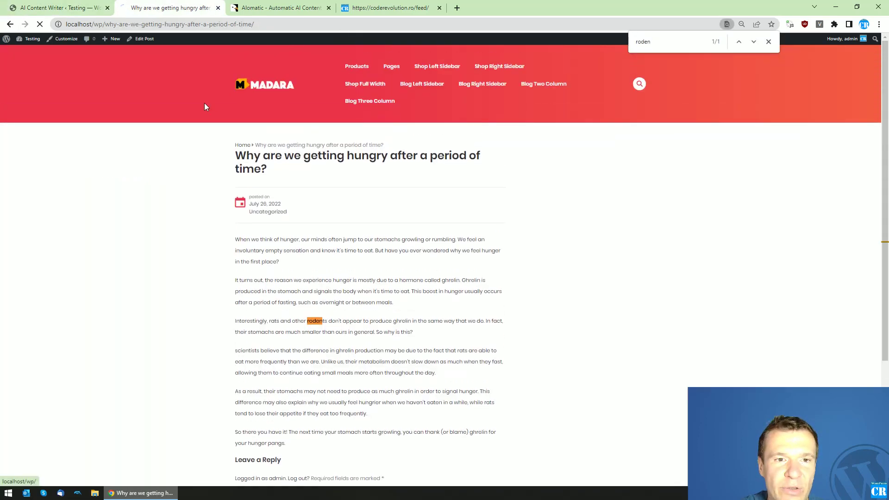
{"action": "left_click", "coordinate": [60, 7]}
Run rule 0 now and confirm the run
{"action": "left_click", "coordinate": [838, 100]}
{"action": "left_click", "coordinate": [842, 122]}
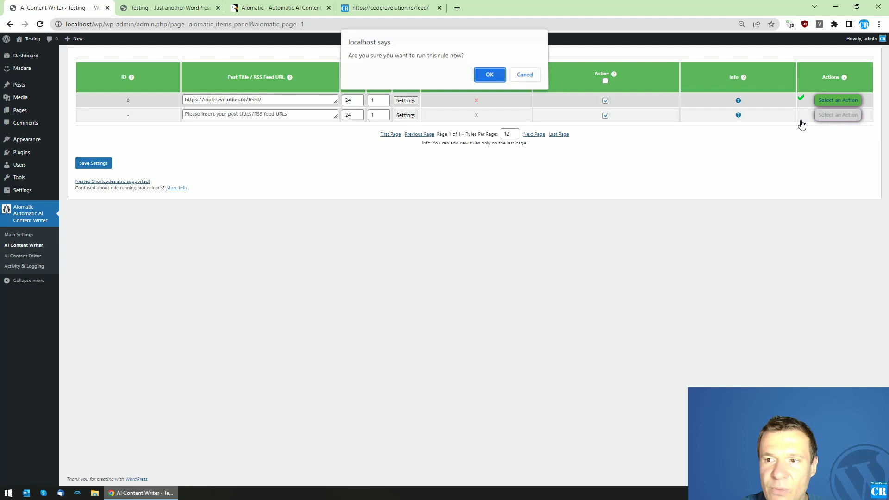
{"action": "key", "text": "Return"}
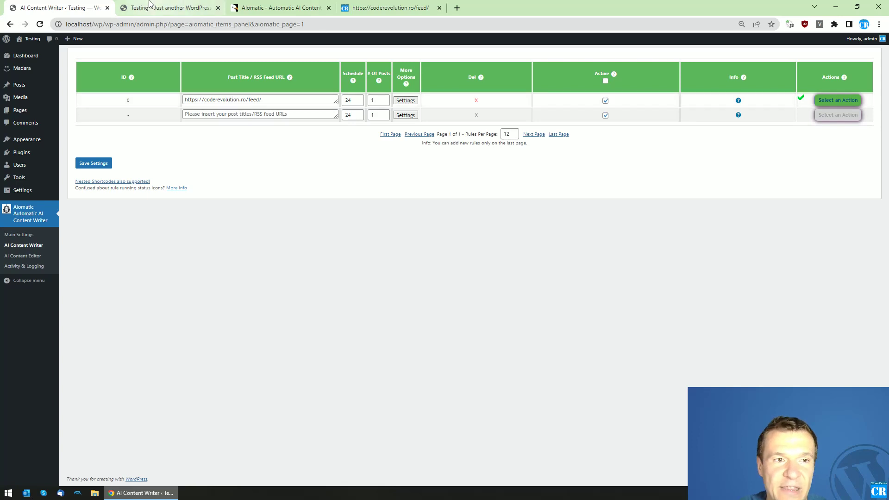
Open and read the new WPML compatibility announcement post on the Madara front page
{"action": "left_click", "coordinate": [176, 8]}
{"action": "left_click", "coordinate": [260, 85]}
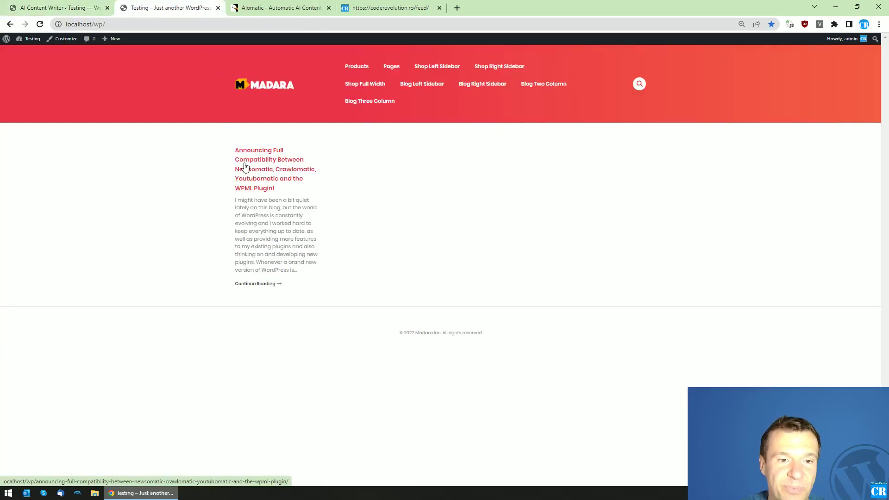
{"action": "left_click", "coordinate": [250, 185]}
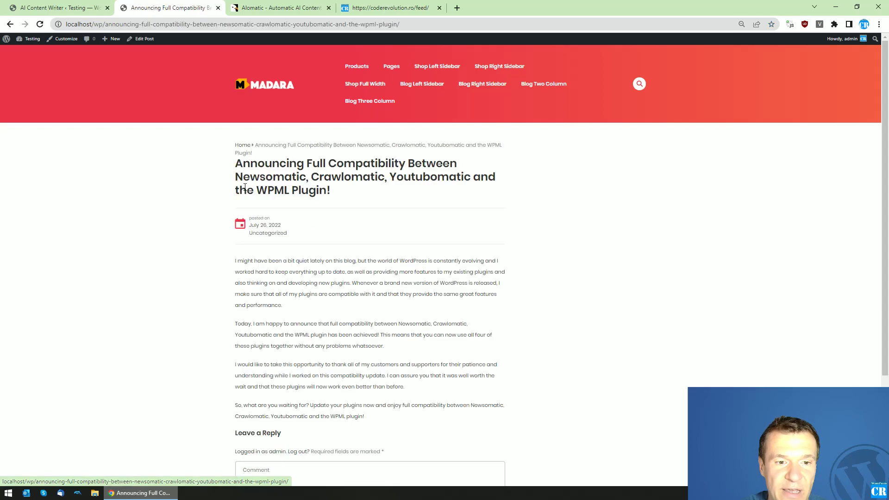
{"action": "scroll", "coordinate": [245, 176], "scroll_direction": "down", "scroll_amount": 2}
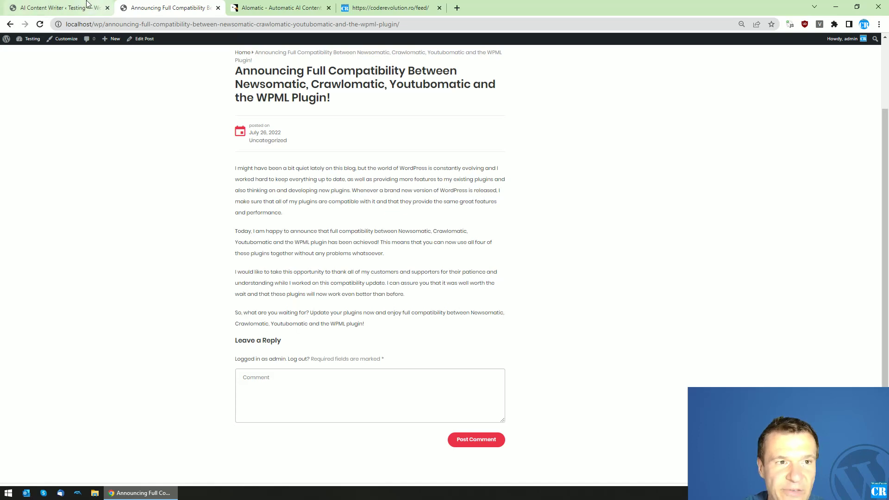
{"action": "left_click", "coordinate": [56, 8]}
Choose Run This Rule Now for rule 0 to generate another post
{"action": "left_click", "coordinate": [823, 100]}
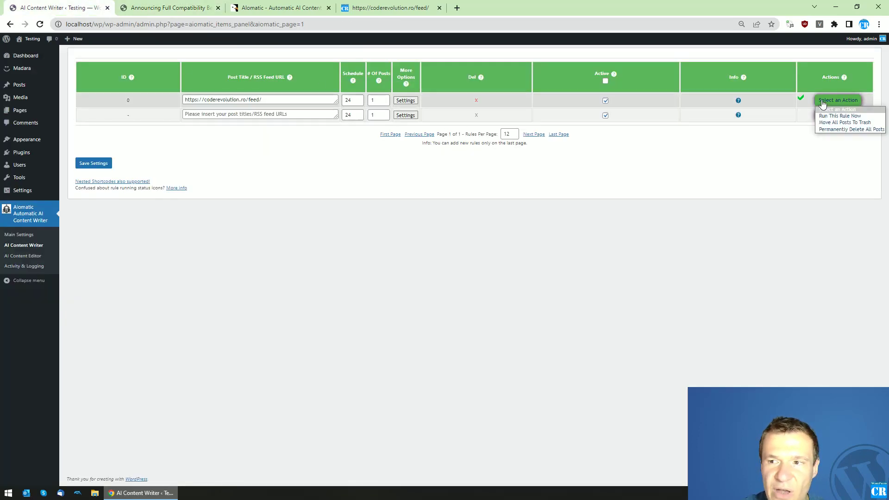
{"action": "left_click", "coordinate": [821, 106]}
{"action": "left_click", "coordinate": [823, 106]}
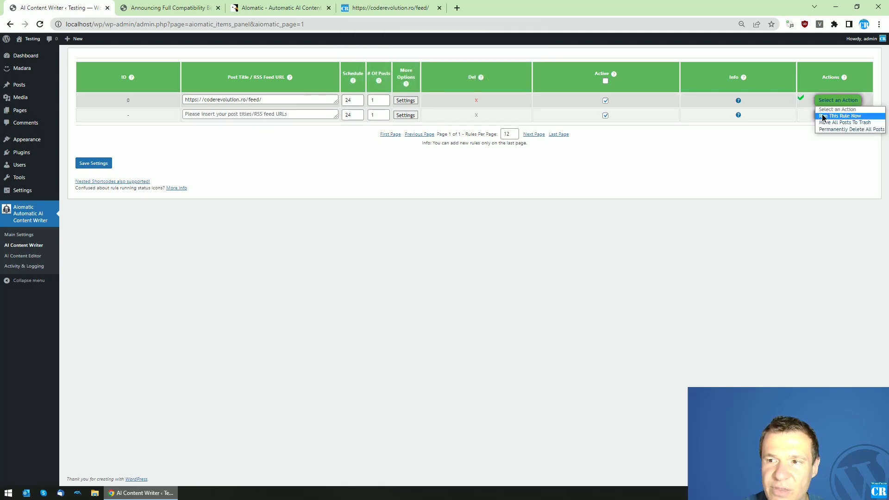
{"action": "left_click", "coordinate": [821, 117]}
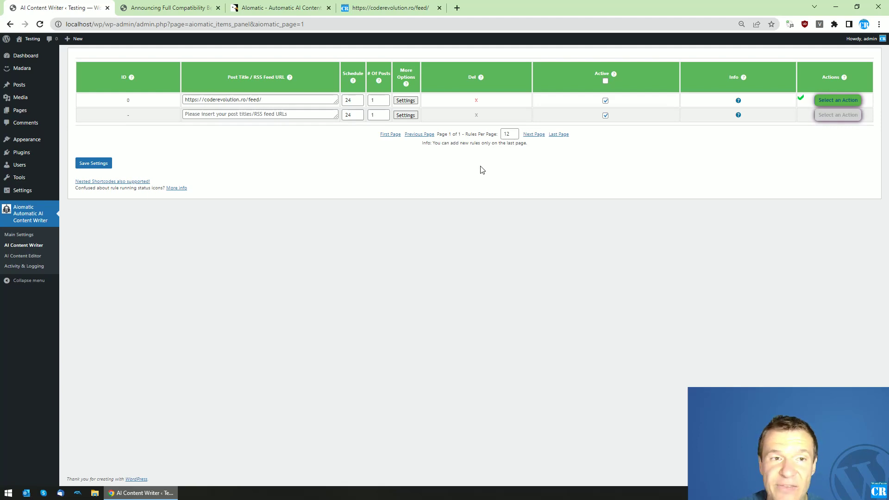
{"action": "key", "text": "ctrl+Tab"}
Open the '2021 year end review' post from the Madara home page and highlight passages while reading
{"action": "left_click", "coordinate": [255, 92]}
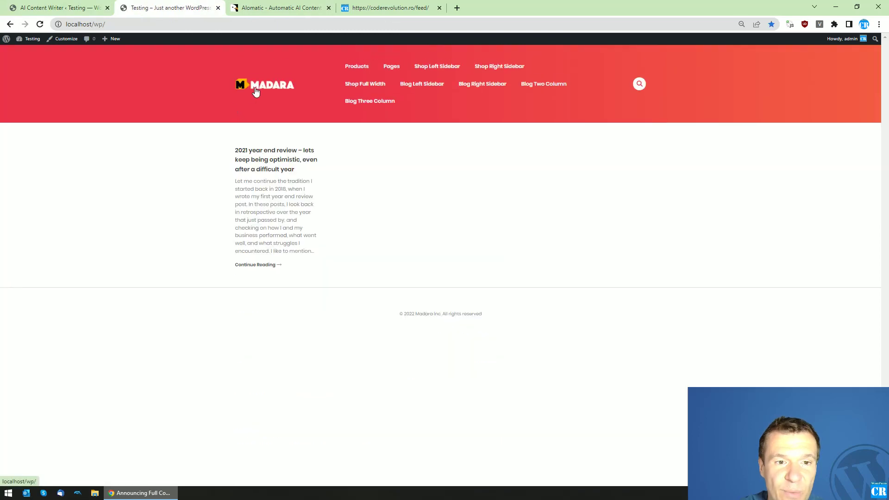
{"action": "left_click", "coordinate": [257, 170]}
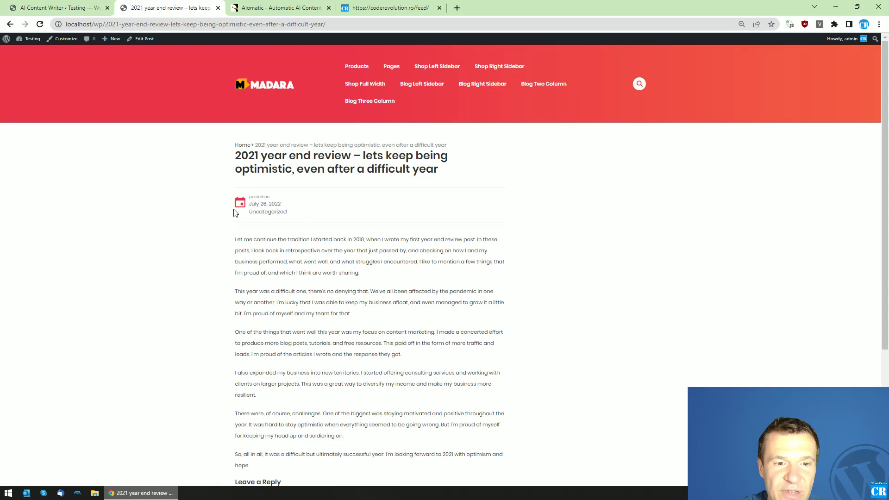
{"action": "scroll", "coordinate": [246, 148], "scroll_direction": "down", "scroll_amount": 2}
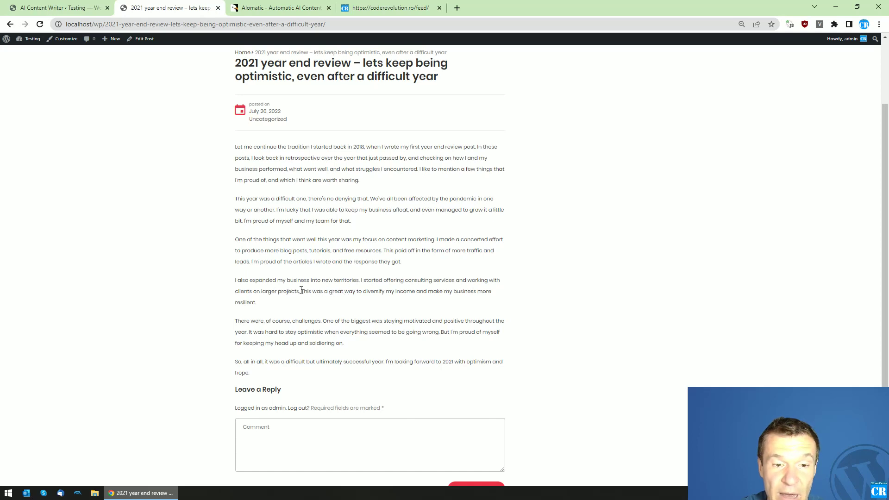
{"action": "left_click_drag", "start_coordinate": [297, 291], "coordinate": [406, 279]}
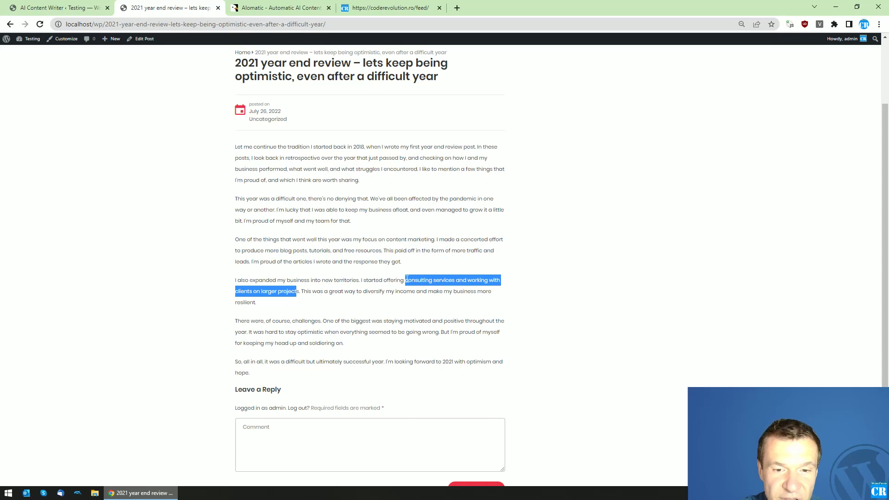
{"action": "left_click", "coordinate": [335, 292]}
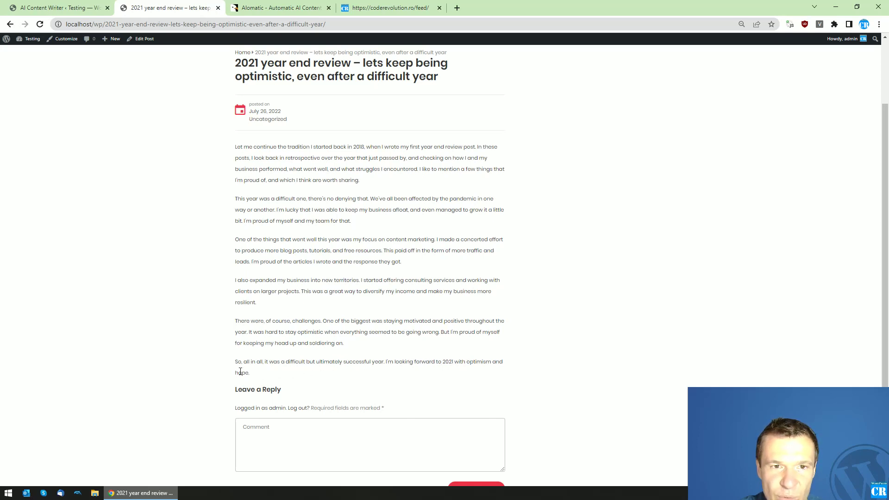
{"action": "double_click", "coordinate": [447, 362]}
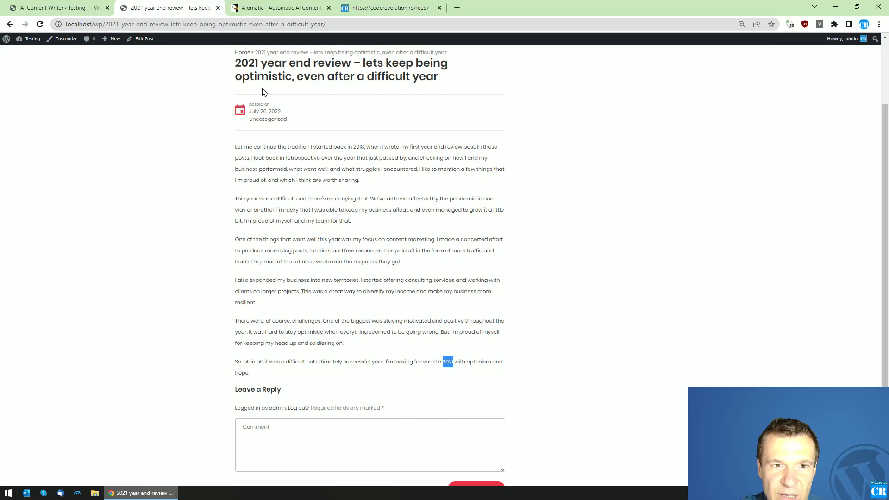
{"action": "left_click_drag", "start_coordinate": [258, 62], "coordinate": [354, 64]}
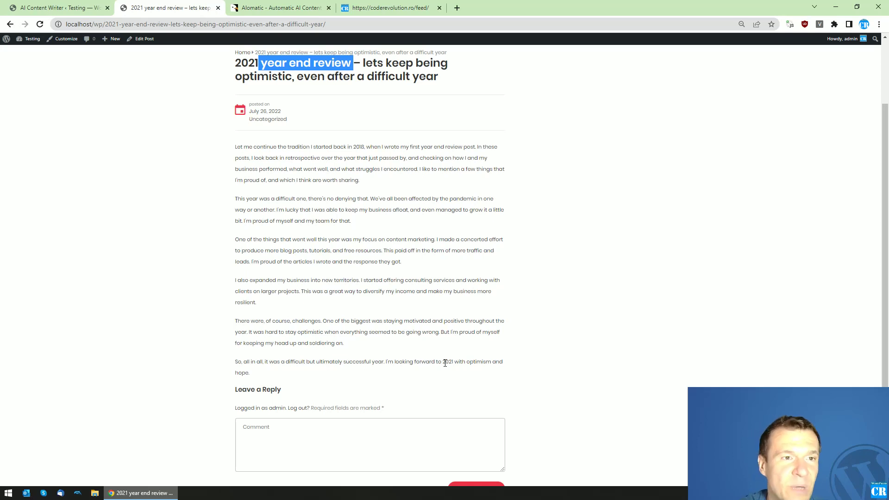
{"action": "left_click", "coordinate": [88, 13]}
Open rule 0's advanced settings, glance back at the review post, then close the settings
{"action": "left_click", "coordinate": [405, 100]}
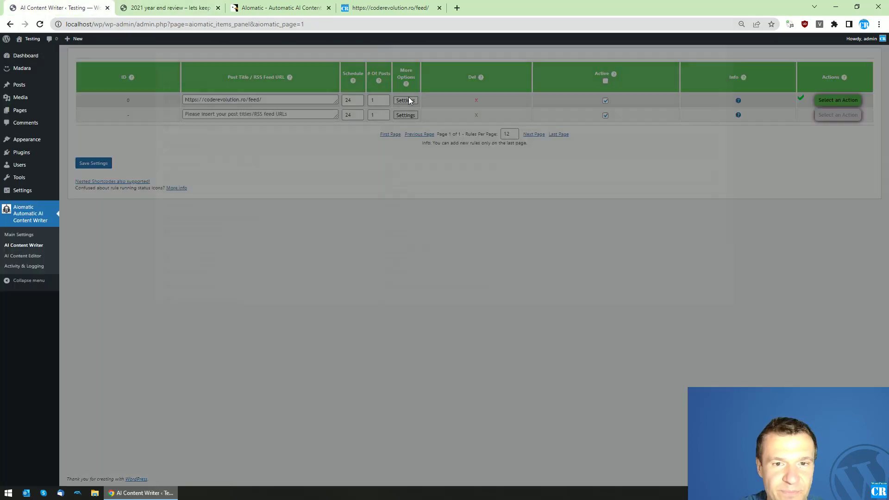
{"action": "left_click", "coordinate": [194, 4]}
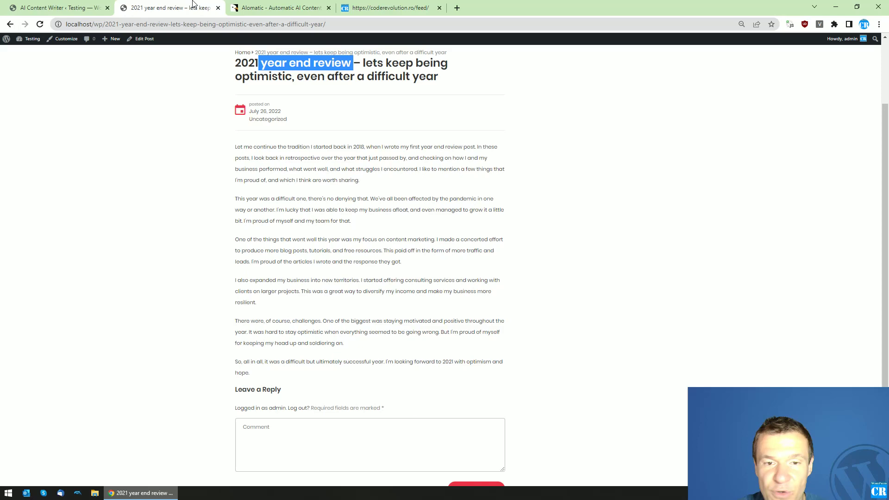
{"action": "left_click", "coordinate": [63, 8]}
{"action": "left_click", "coordinate": [127, 136]}
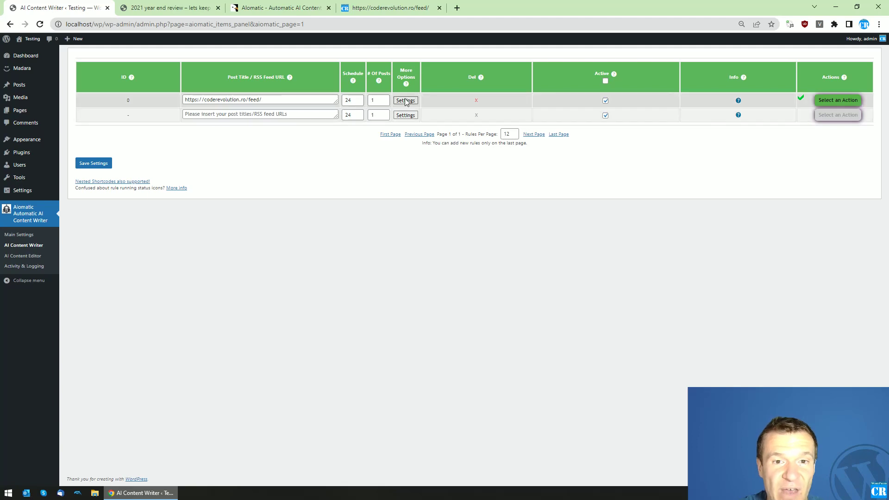
Run rule 0 now and confirm the run
{"action": "left_click", "coordinate": [838, 100]}
{"action": "left_click", "coordinate": [839, 116]}
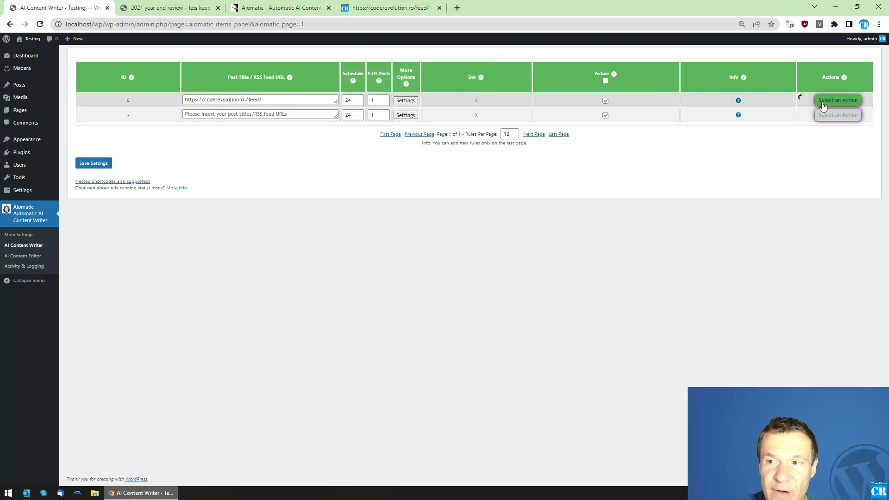
{"action": "left_click", "coordinate": [838, 100]}
{"action": "left_click", "coordinate": [823, 117]}
{"action": "key", "text": "Return"}
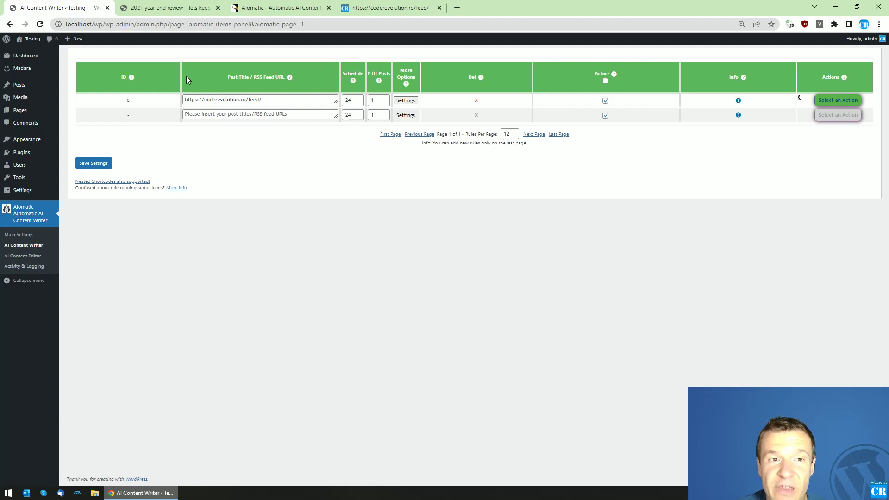
Open 'The Best Mobile Responsive WordPress Themes Of 2022' post from the Madara home page
{"action": "left_click", "coordinate": [175, 12]}
{"action": "scroll", "coordinate": [263, 82], "scroll_direction": "up", "scroll_amount": 1}
{"action": "scroll", "coordinate": [263, 82], "scroll_direction": "up", "scroll_amount": 1}
{"action": "left_click", "coordinate": [263, 82]}
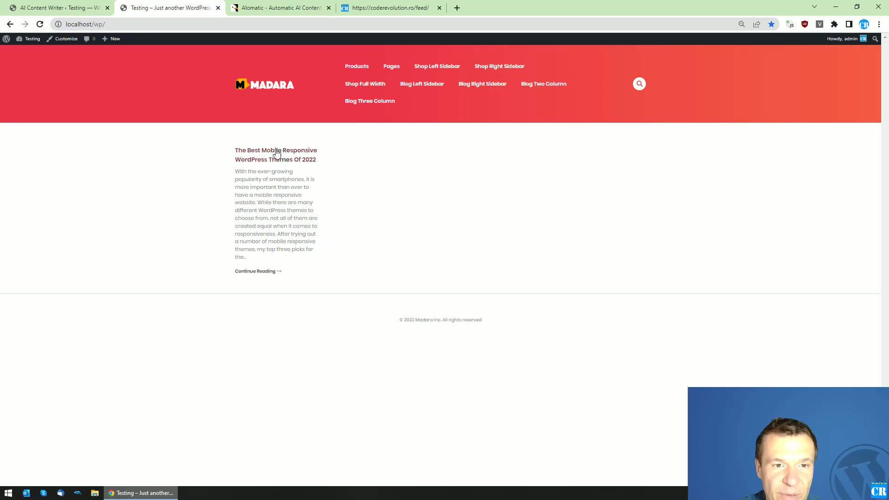
{"action": "left_click", "coordinate": [250, 150]}
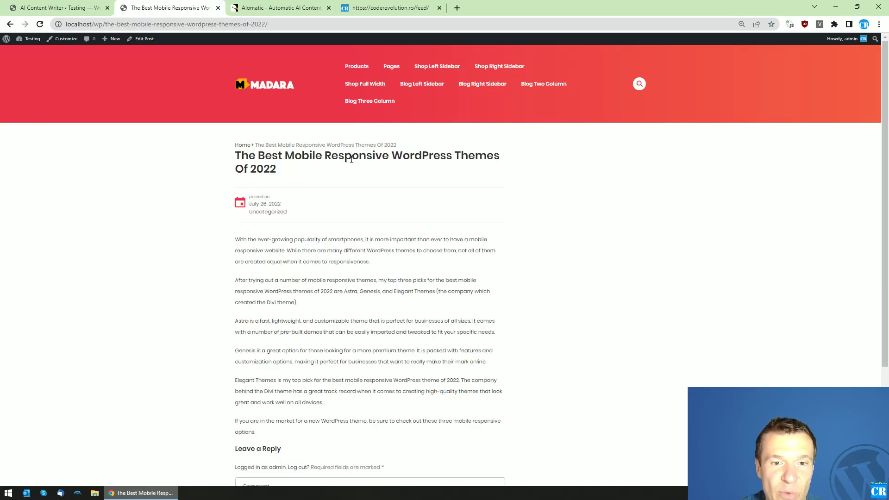
{"action": "scroll", "coordinate": [331, 192], "scroll_direction": "down", "scroll_amount": 2}
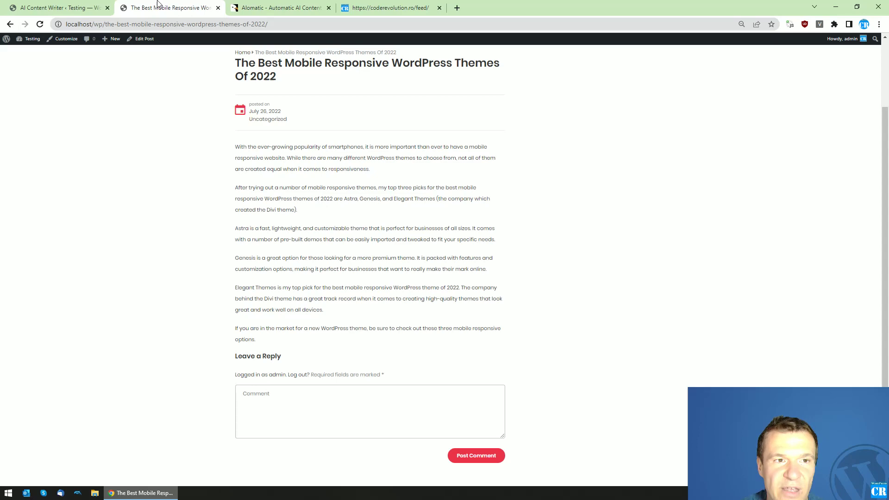
{"action": "left_click", "coordinate": [99, 5]}
{"action": "left_click", "coordinate": [167, 6]}
Show rule 0's Advanced Settings with model text-davinci-002 and the %%post_content%% seed command
{"action": "left_click", "coordinate": [76, 4]}
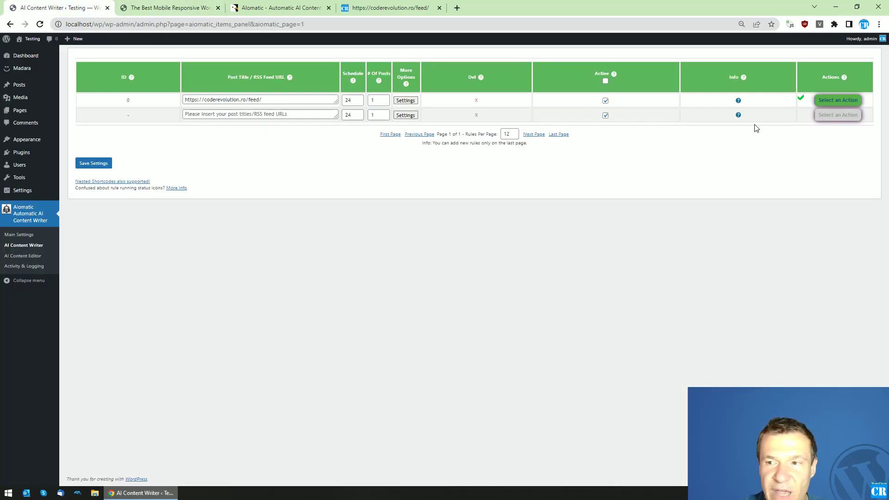
{"action": "left_click", "coordinate": [406, 100]}
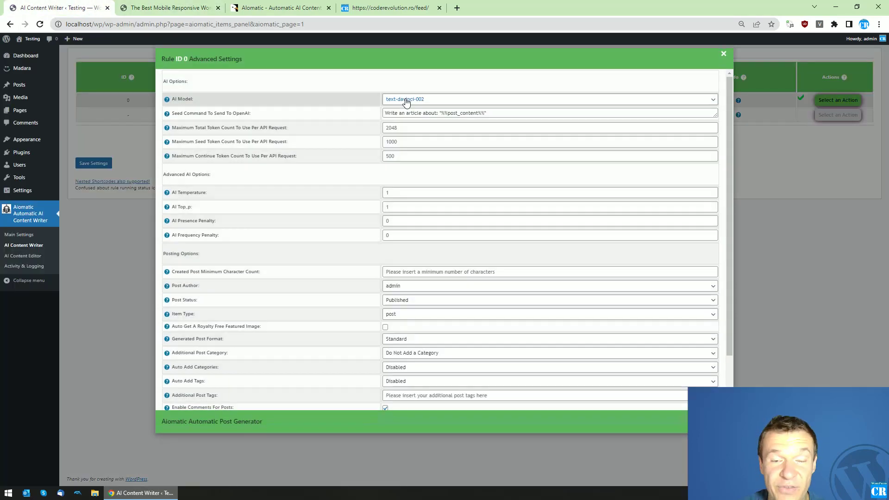